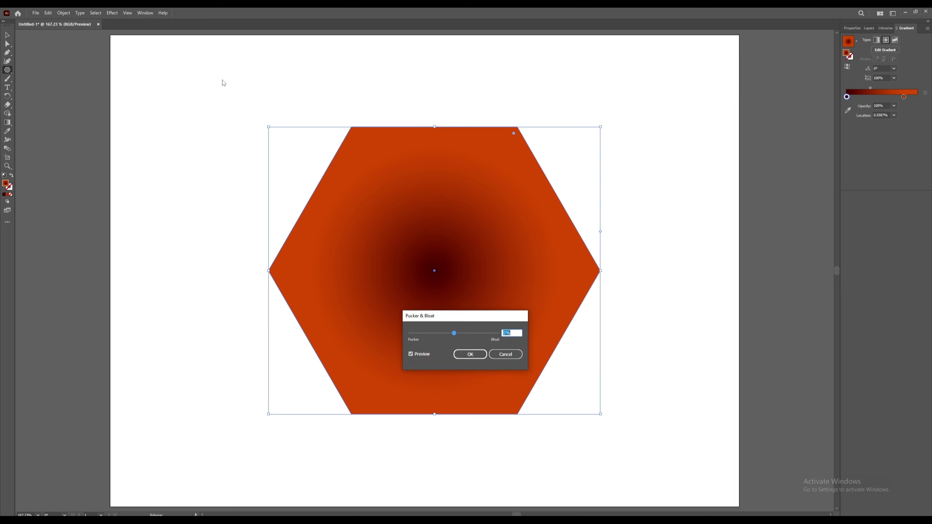
Step: Bloat the hexagon with Pucker & Bloat until it forms six rounded petals meeting near the centre
drag(456, 337, 477, 335)
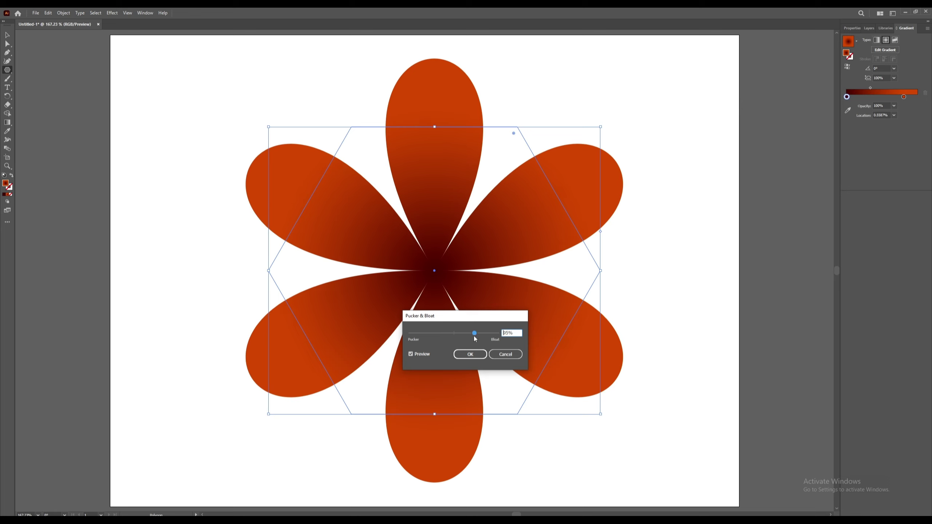
click(473, 355)
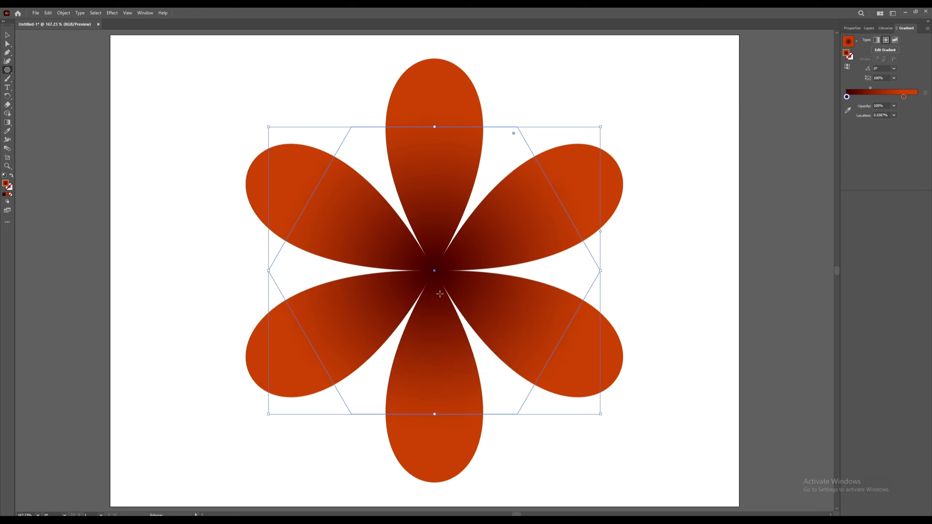
Step: Duplicate the six-petal flower in place and rotate the copy about 30° so its petals fill the gaps
click(8, 35)
right_click(473, 256)
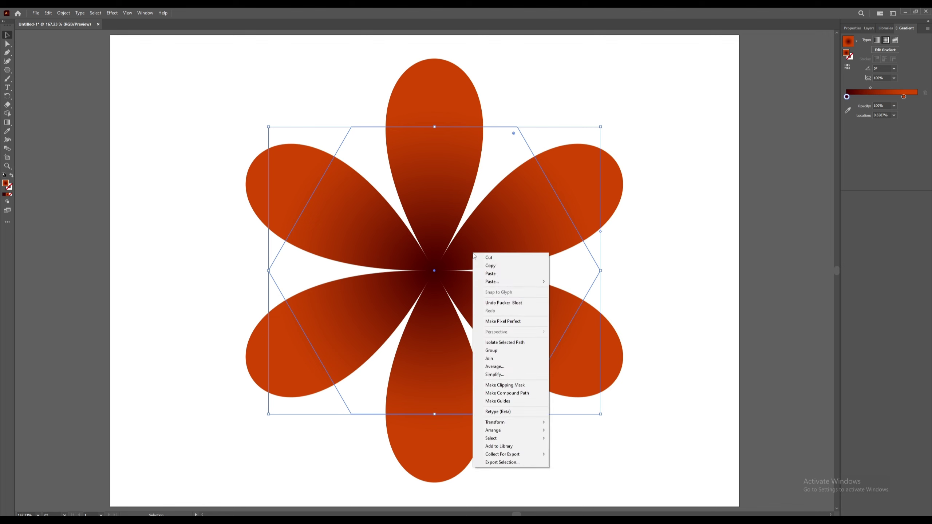
right_click(492, 235)
mouse_move(516, 265)
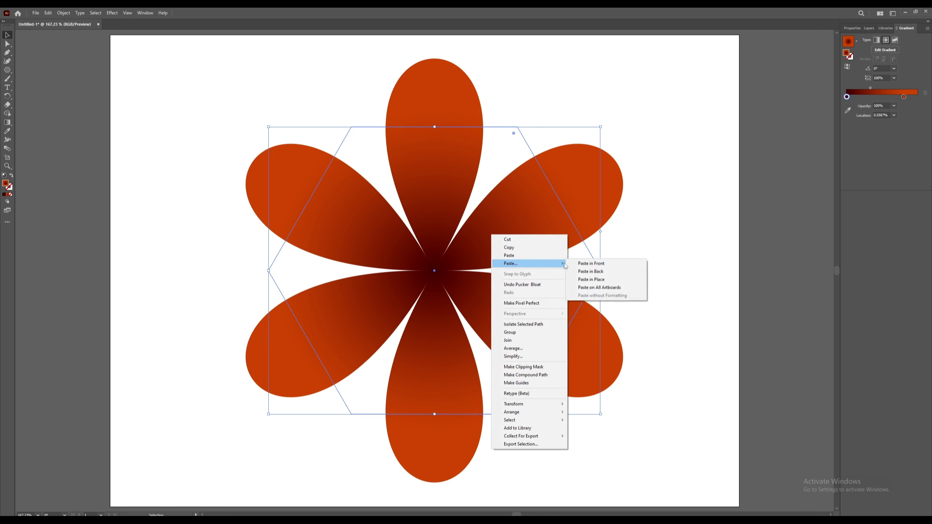
click(593, 278)
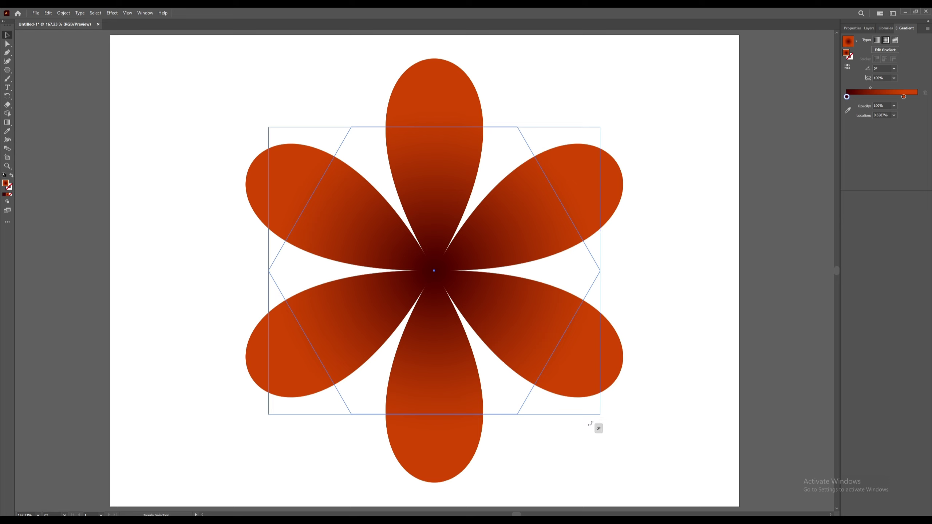
drag(597, 429, 505, 460)
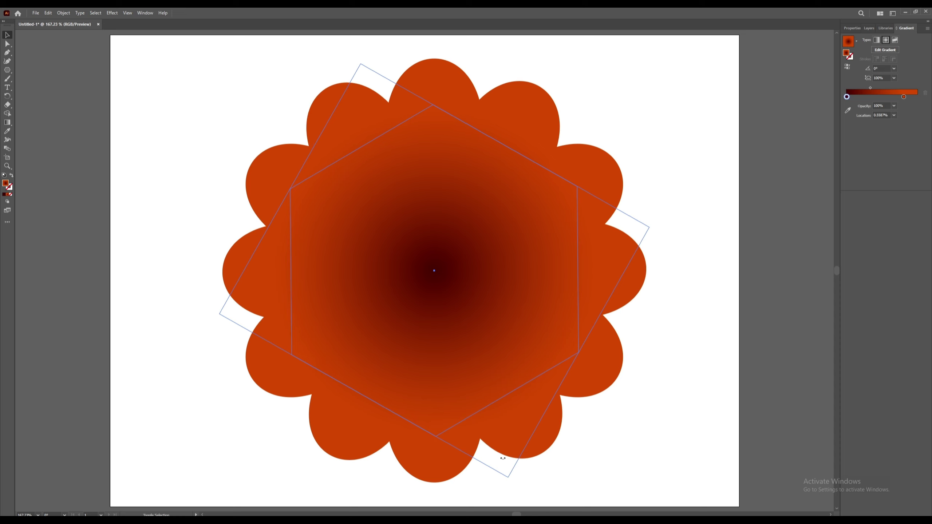
Step: Recolour the rotated copy's radial gradient with orange D47000 at the outer stop and a slightly brighter dark red at the inner stop
click(903, 97)
double_click(904, 97)
drag(868, 138, 870, 136)
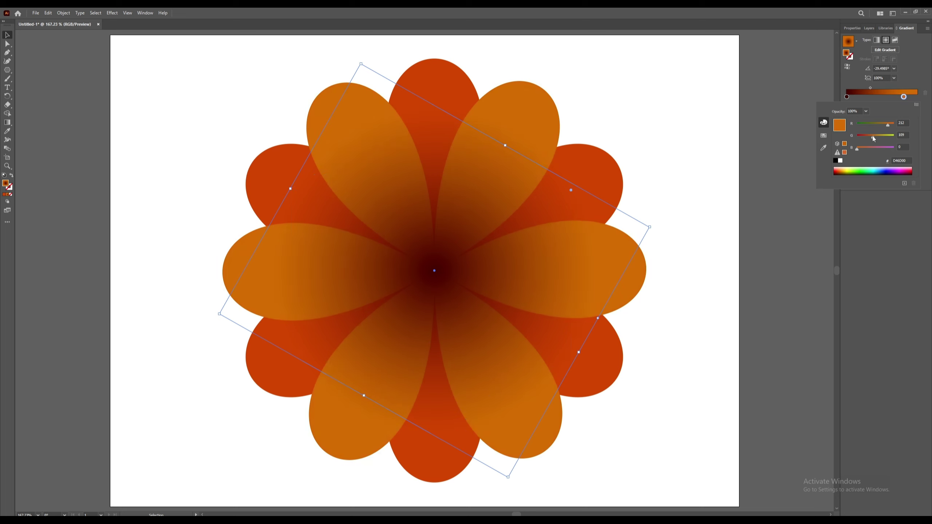
click(847, 97)
double_click(847, 97)
drag(868, 128, 871, 126)
click(876, 196)
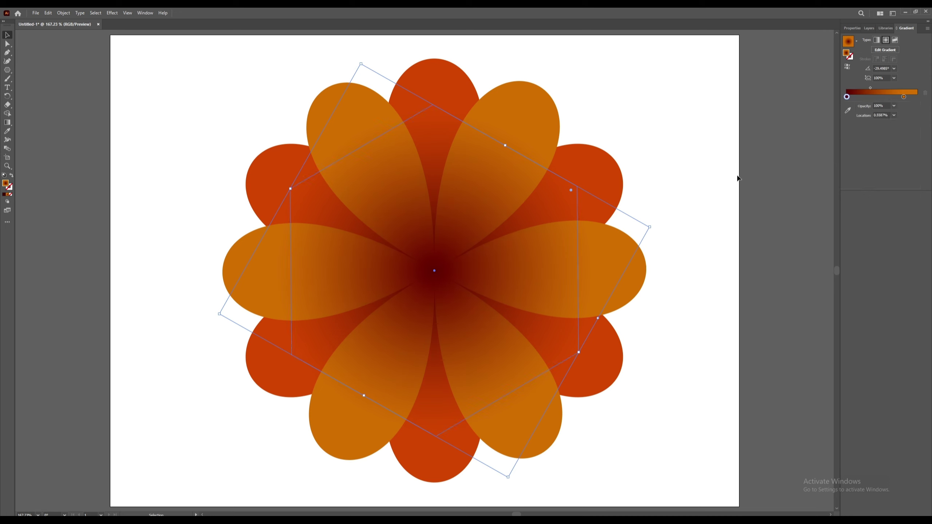
Step: Duplicate the orange flower in place, then shrink the copy around its centre and rotate it back to 0°
right_click(509, 190)
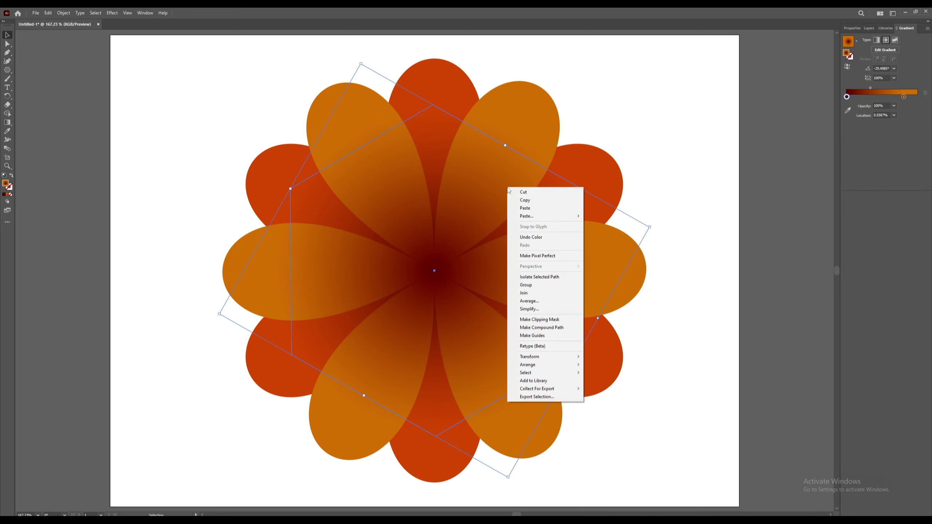
click(546, 201)
right_click(488, 196)
mouse_move(528, 222)
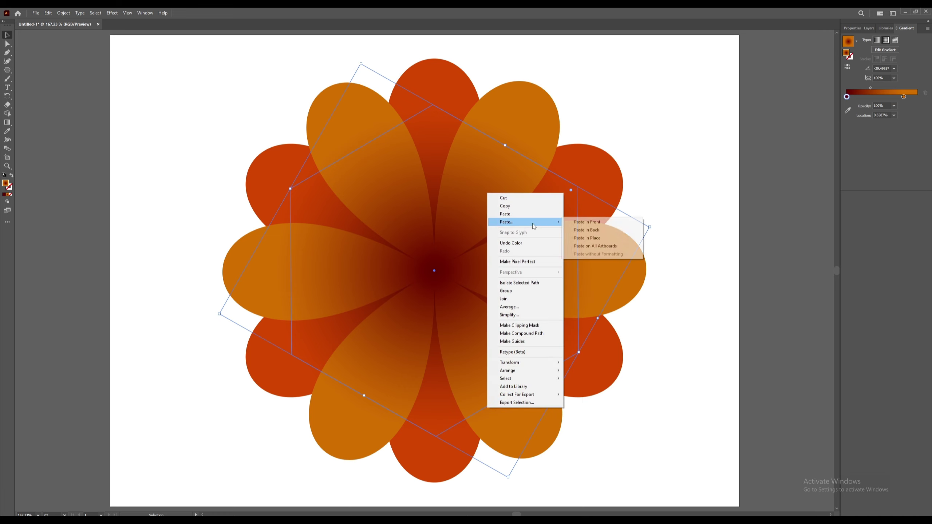
click(596, 237)
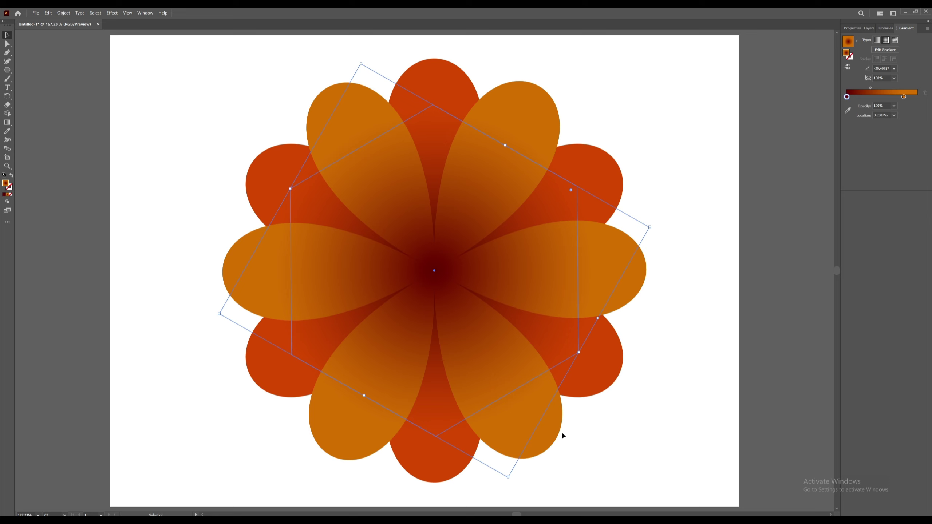
drag(509, 478, 573, 403)
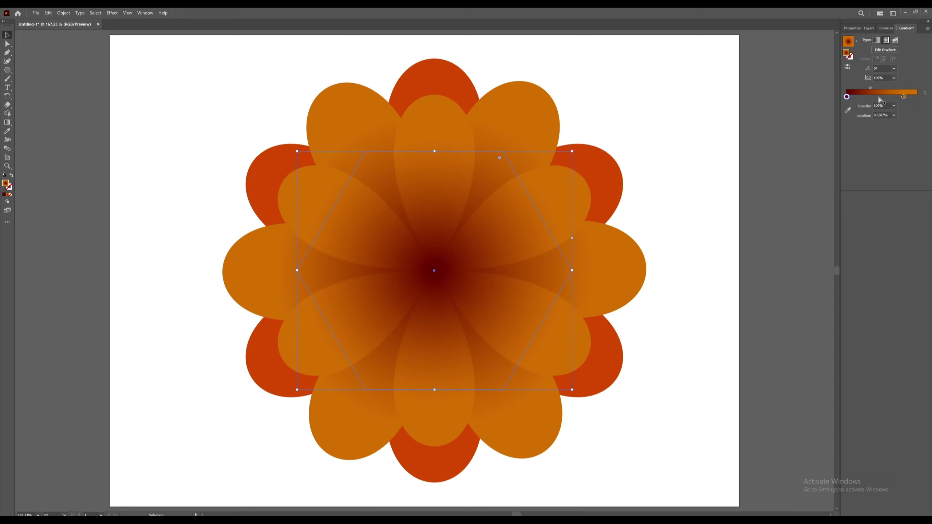
Step: Set the outer gradient stop of the smaller flower to amber with RGB 212, 137, 0
double_click(904, 97)
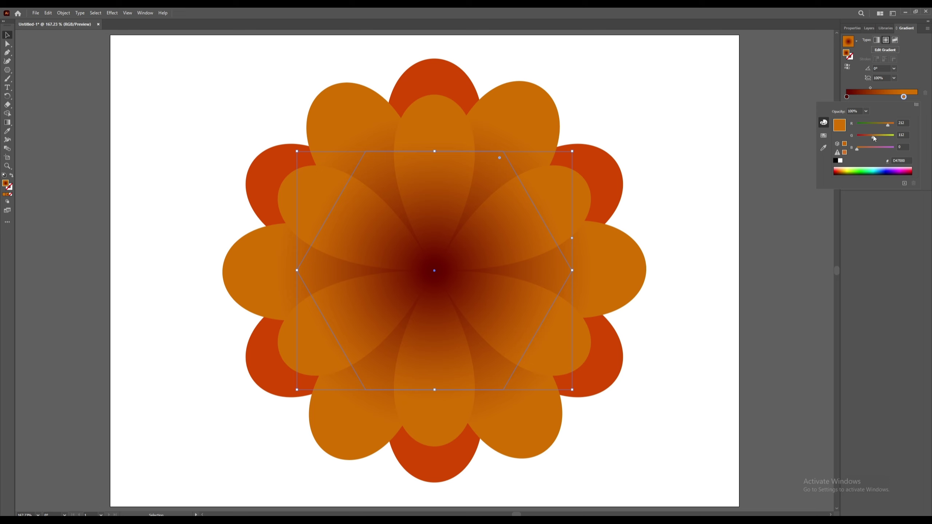
drag(873, 138, 876, 137)
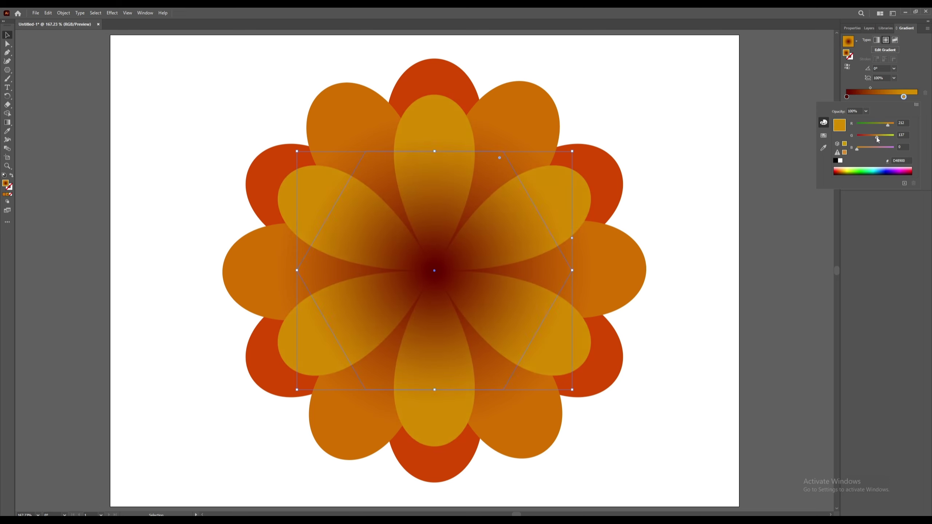
click(689, 209)
Step: Duplicate the amber flower in place, rotate the copy about 28° and scale it down slightly around its centre
right_click(521, 248)
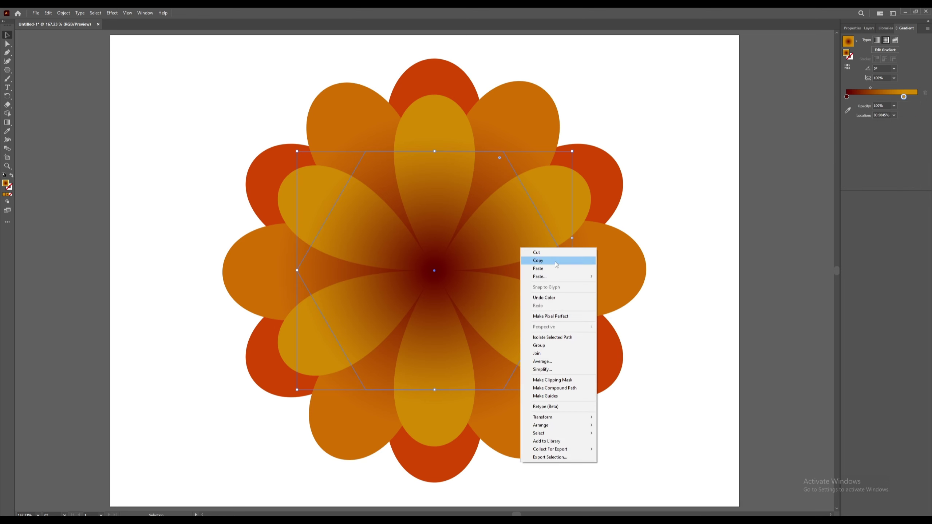
right_click(518, 240)
mouse_move(556, 269)
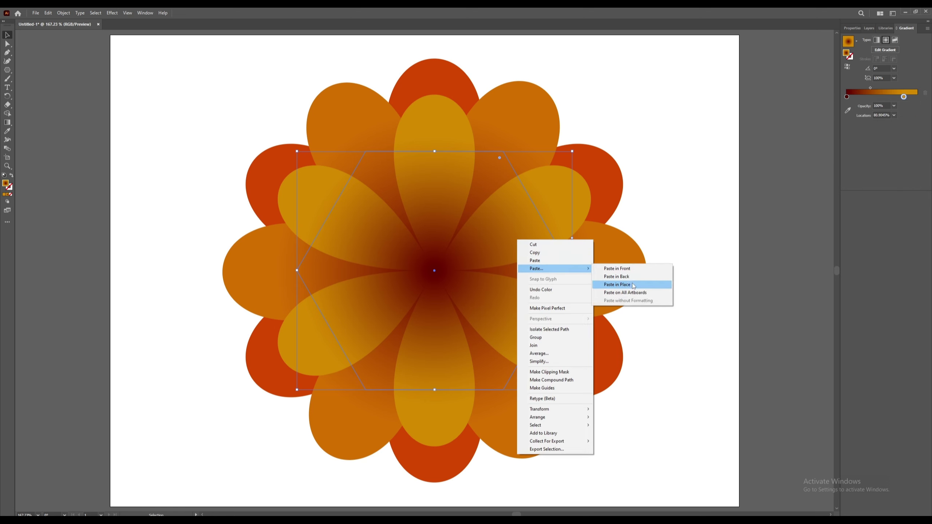
click(634, 286)
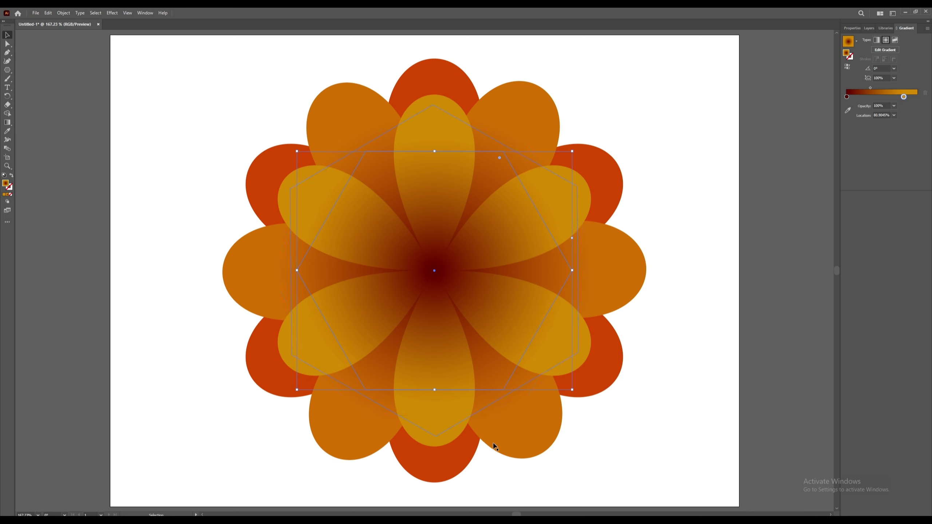
drag(494, 446, 606, 309)
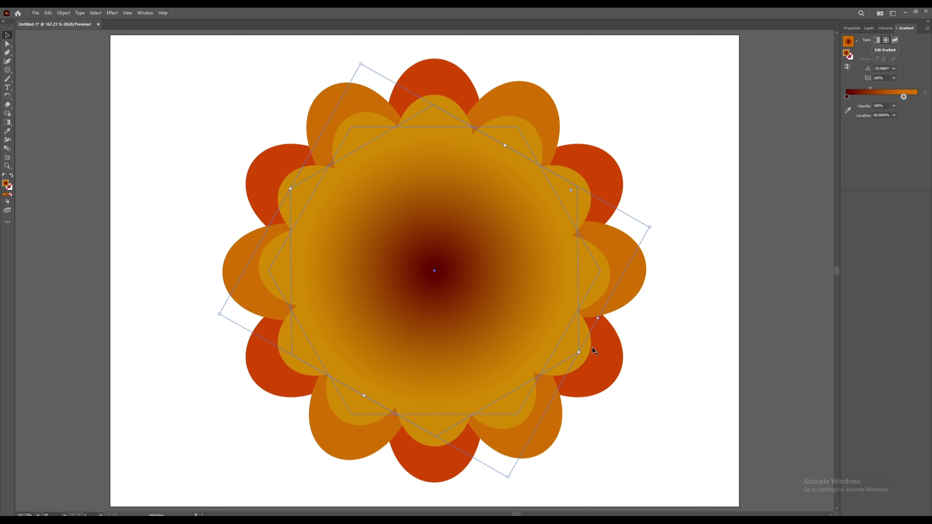
drag(578, 353, 578, 352)
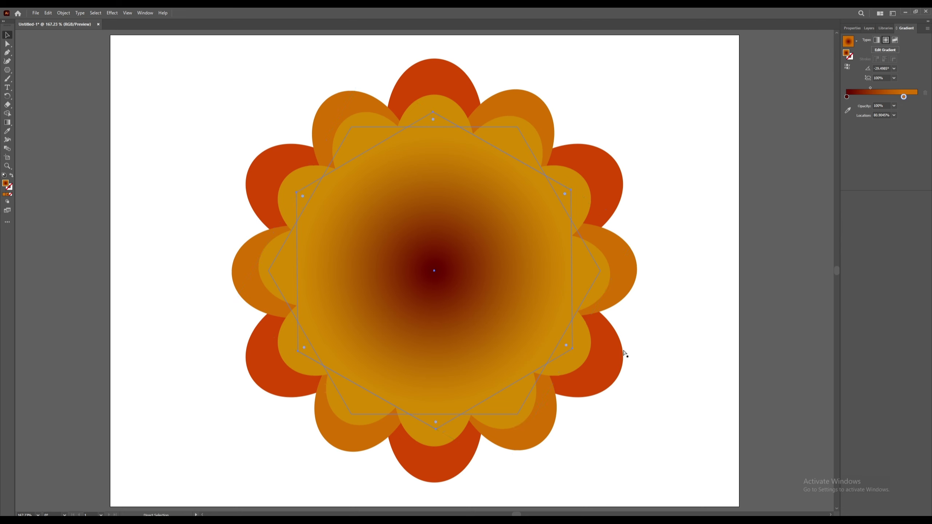
click(595, 274)
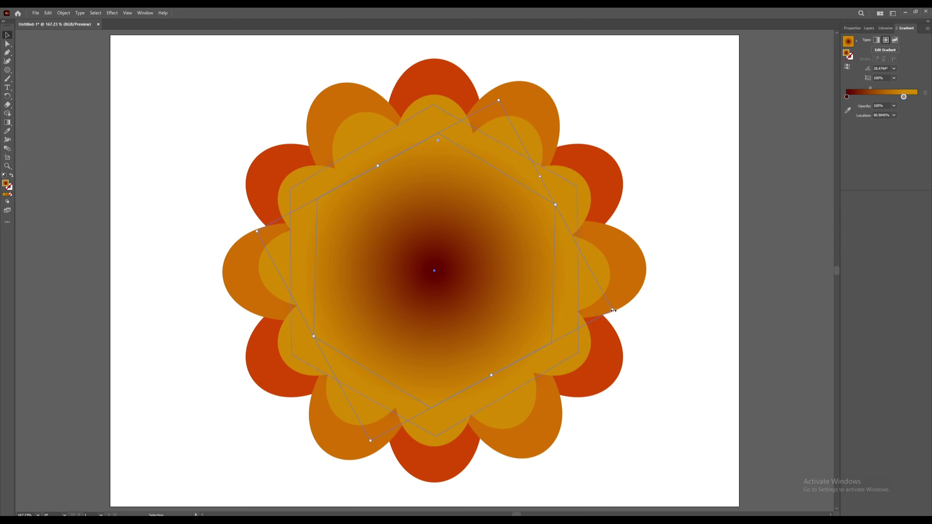
mouse_move(613, 310)
mouse_down()
mouse_move(592, 305)
mouse_move(688, 317)
mouse_move(610, 310)
mouse_up()
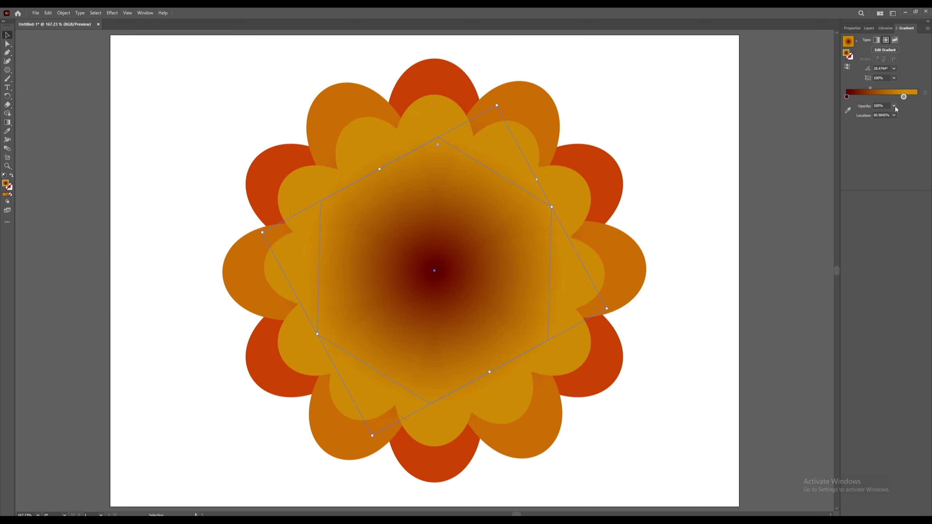
Step: Raise the green value of the newest copy's outer gradient stop to make its petal tips golden yellow
double_click(904, 97)
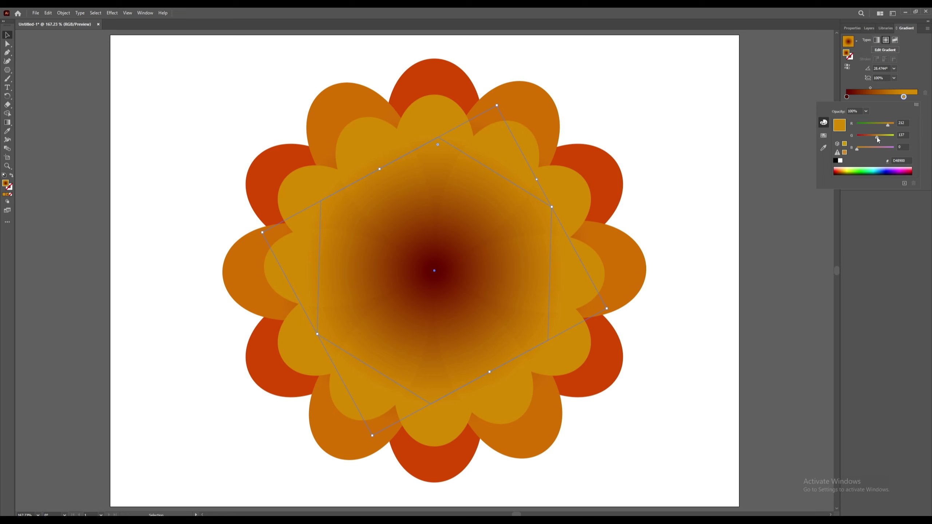
drag(878, 138, 882, 136)
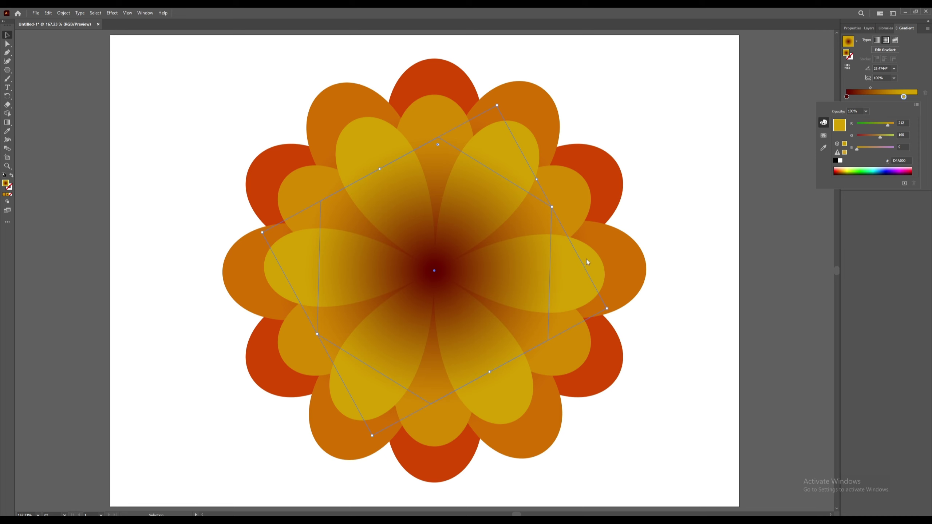
key(Escape)
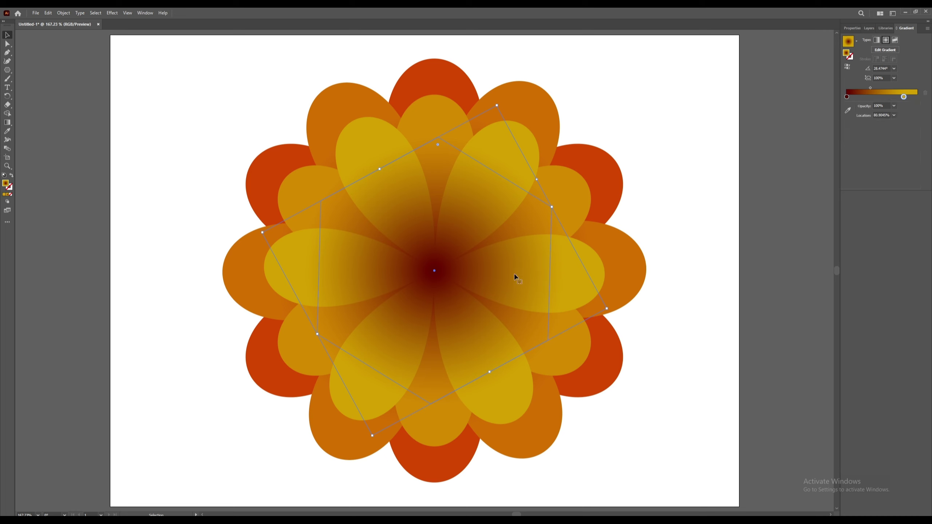
Step: Copy the golden yellow flower and paste the duplicate in place
right_click(517, 275)
click(532, 287)
right_click(529, 276)
mouse_move(572, 303)
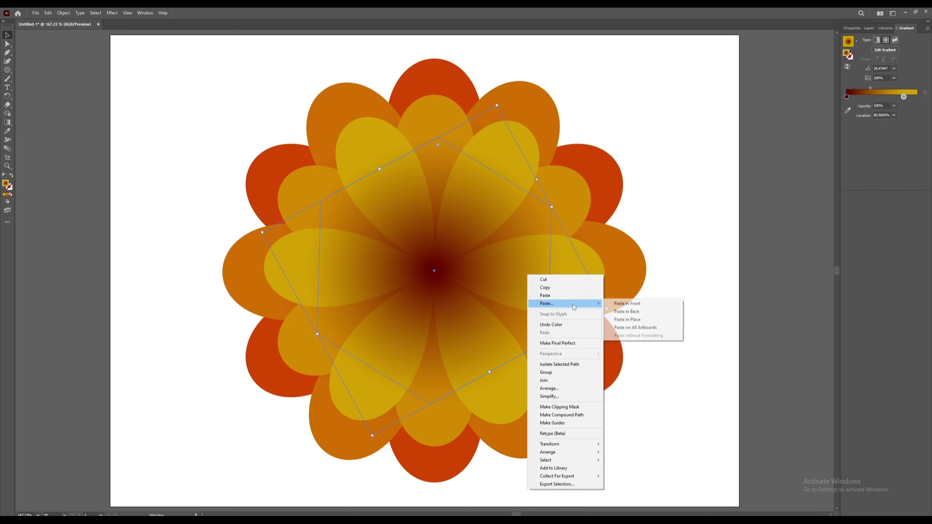
click(628, 319)
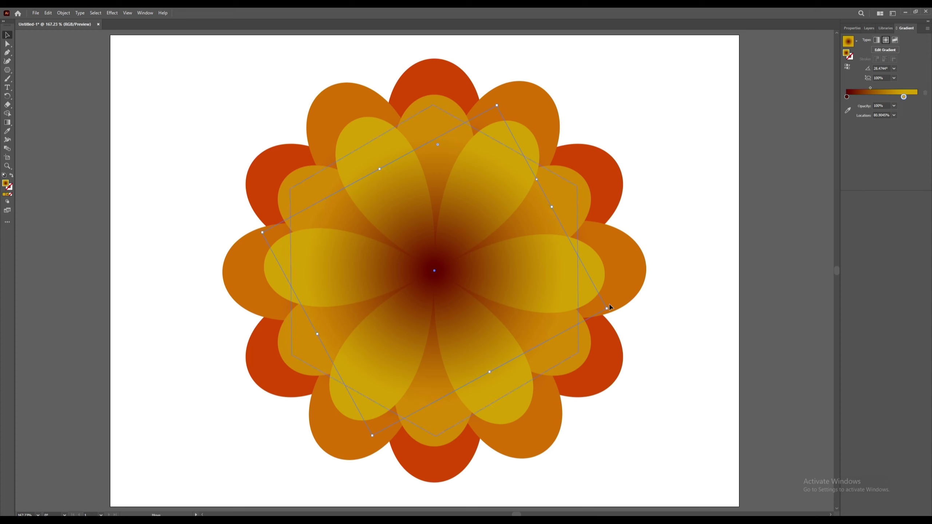
drag(609, 310, 610, 307)
key(Down)
key(Down)
key(Down)
key(Down)
key(Down)
key(Down)
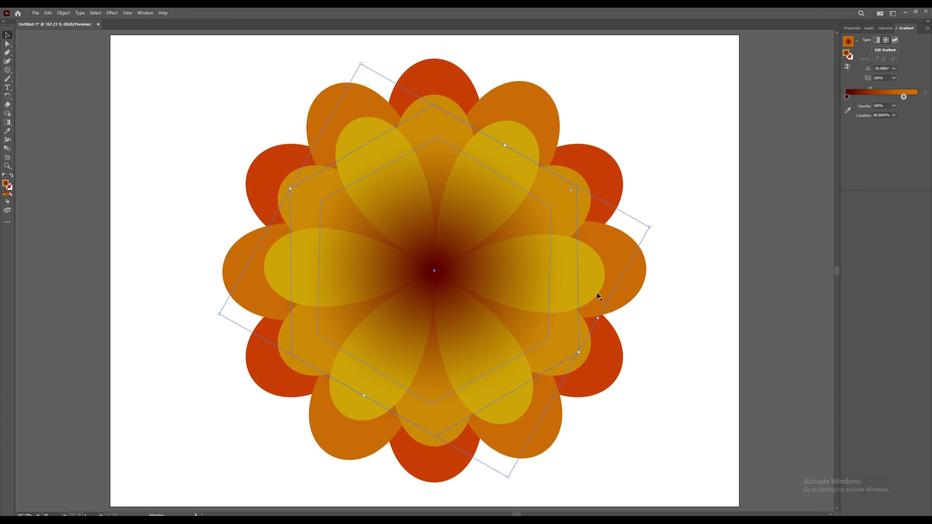
key(ctrl+z)
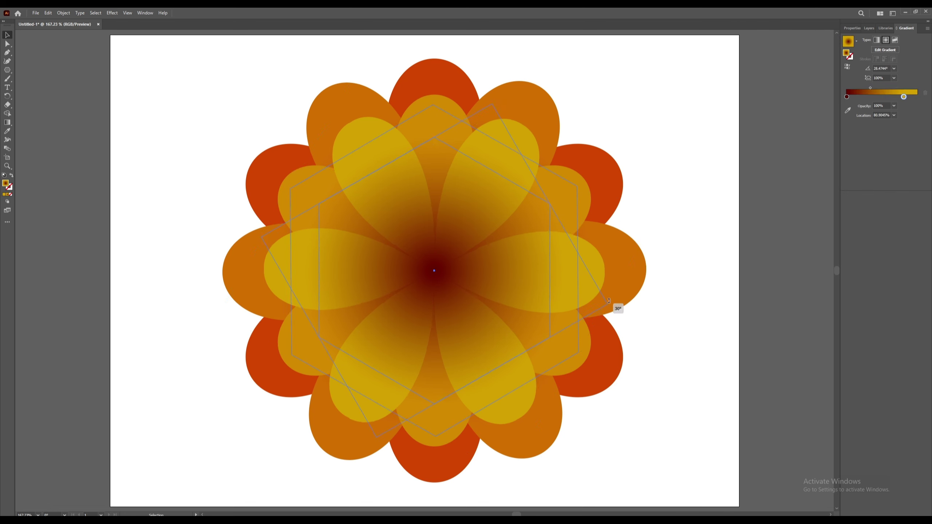
key(ctrl+shift+z)
key(Down)
key(Down)
key(Down)
key(Down)
key(Down)
key(Down)
key(Down)
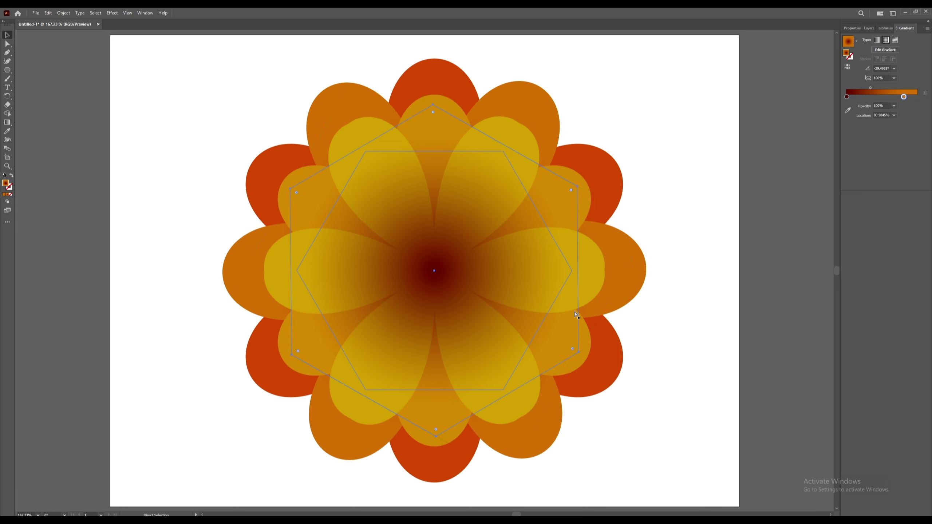
key(ctrl+z)
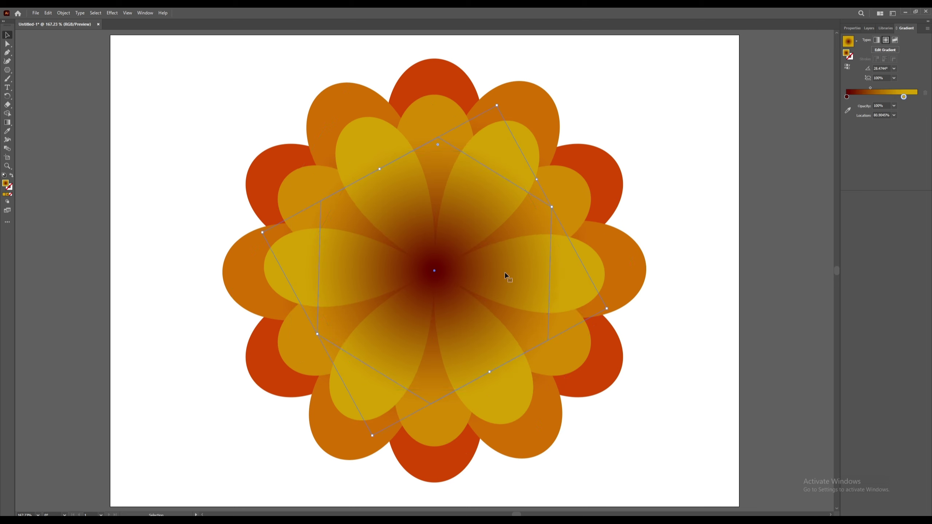
Step: Expand Layer 1 and lock the three polygons directly beneath the topmost one
click(869, 28)
click(863, 53)
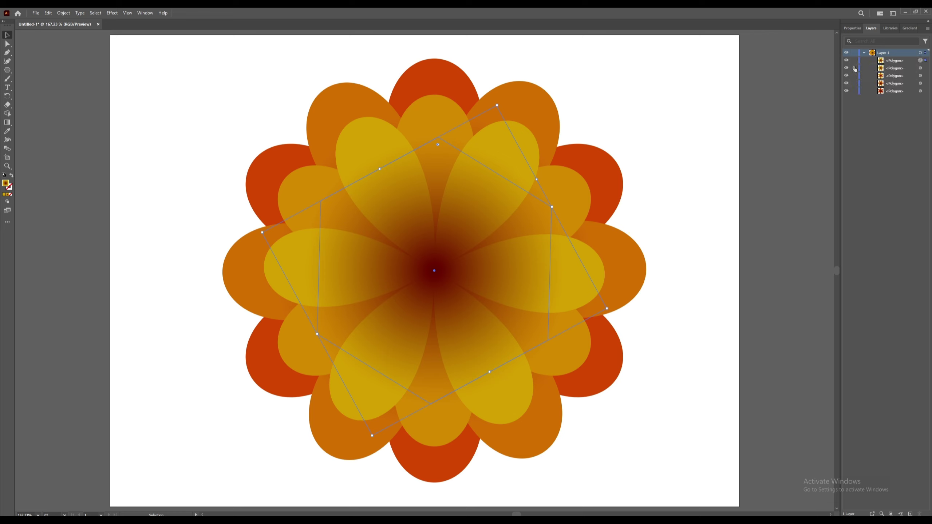
drag(854, 69, 854, 84)
Step: Rotate the topmost golden flower about 30° and shrink it around its centre so the petals beneath show
drag(607, 309, 603, 216)
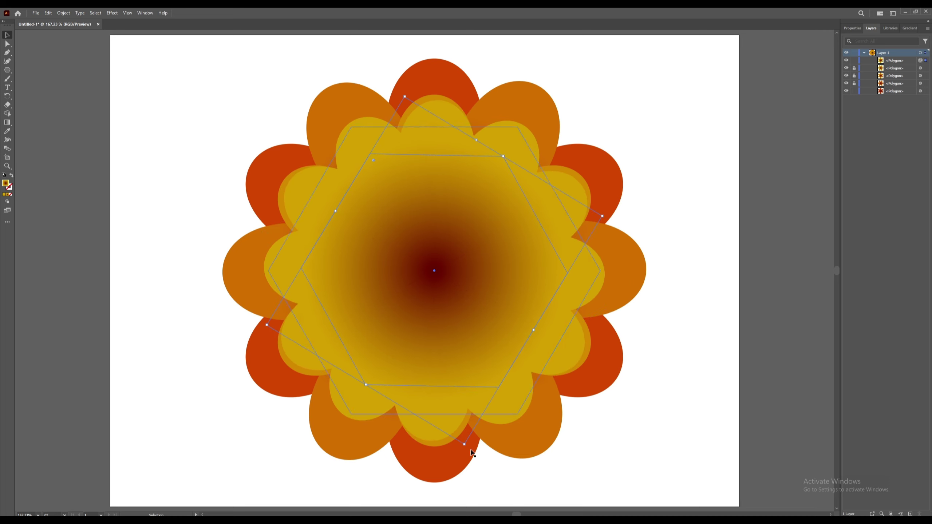
drag(465, 446, 459, 416)
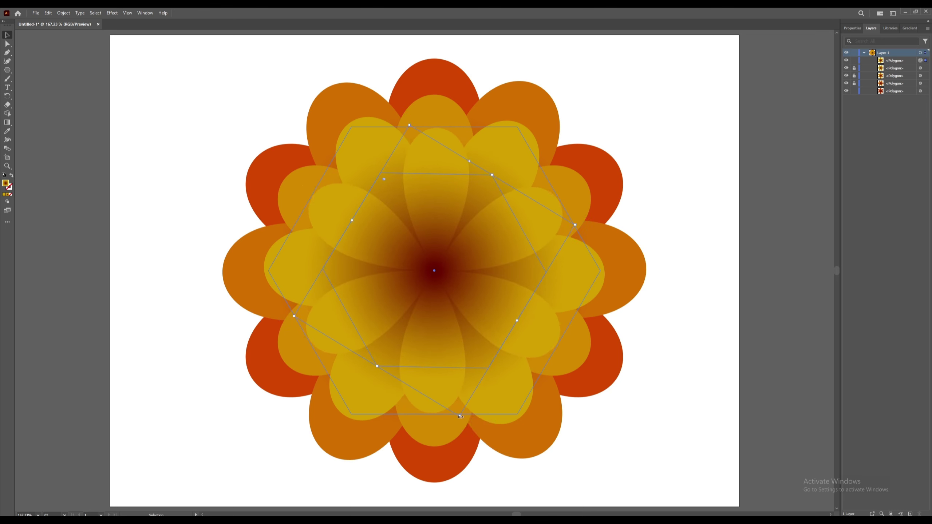
Step: Raise the green value of the topmost polygon's outer gradient stop to turn its petal tips bright yellow
click(852, 28)
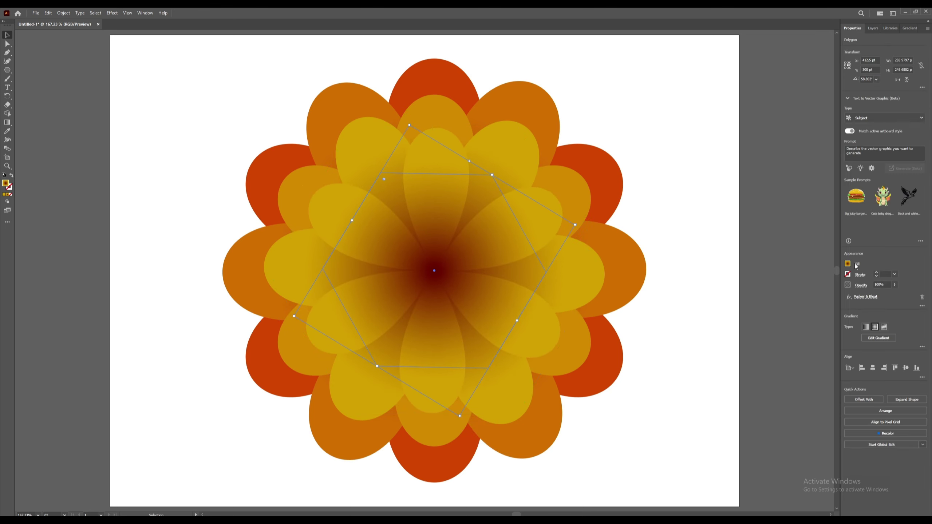
click(910, 29)
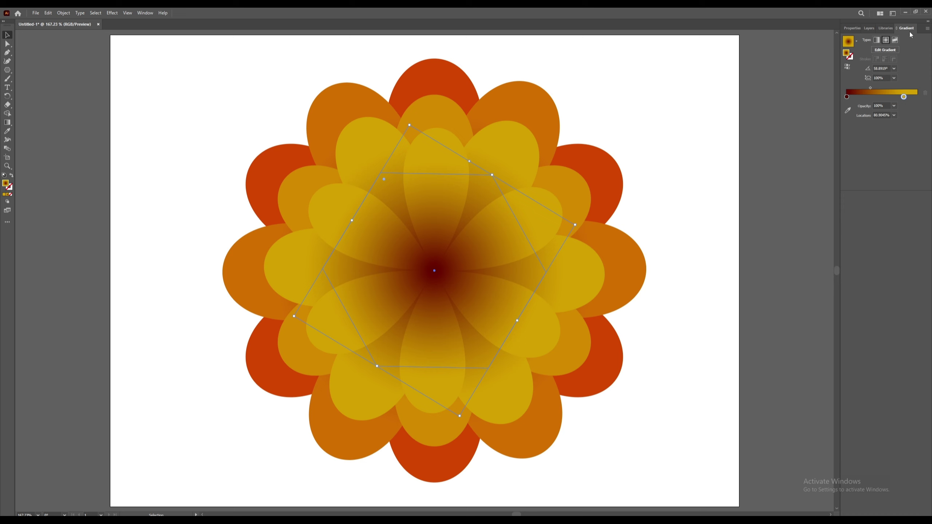
double_click(904, 96)
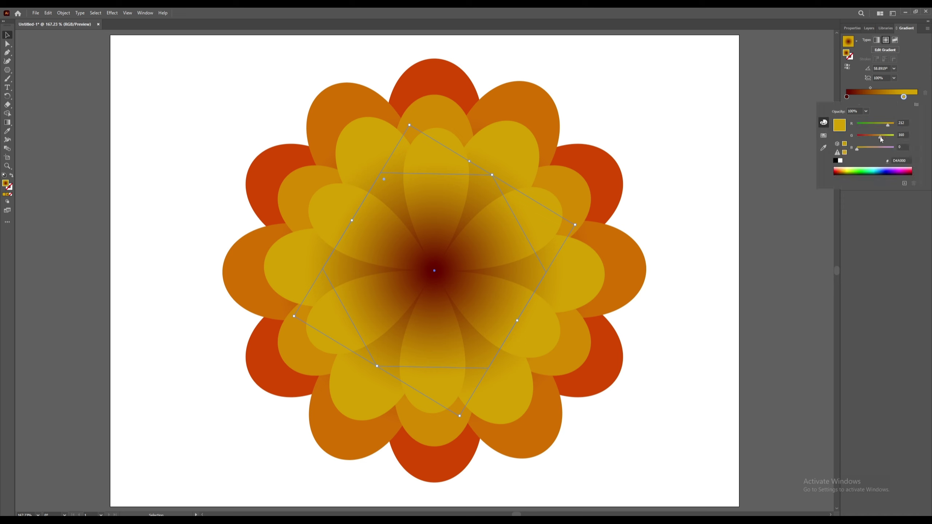
drag(881, 137, 885, 137)
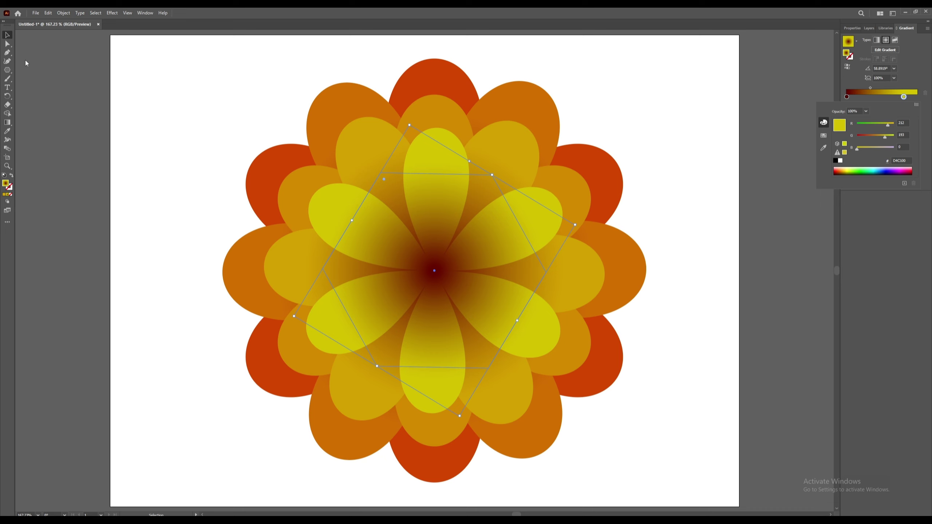
key(Escape)
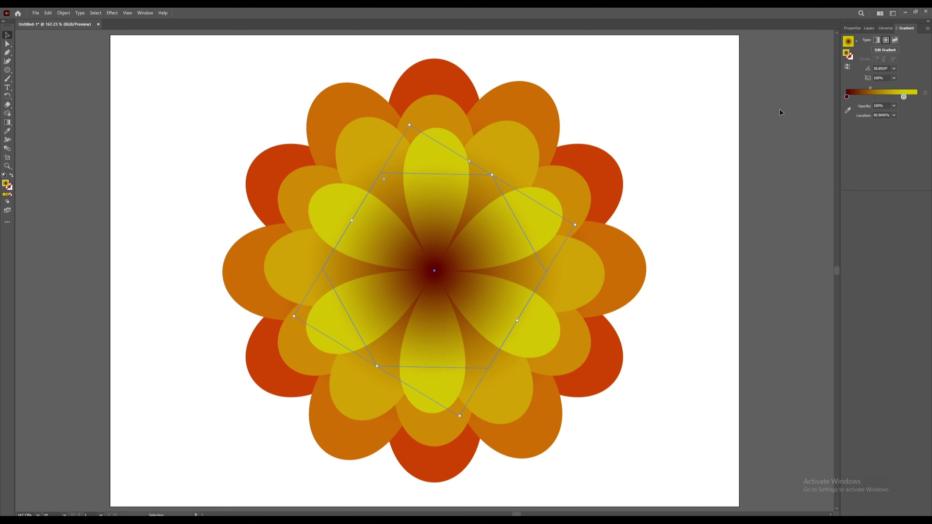
Step: Add an anchor point with the Pen tool near the middle of each of the topmost polygon's six sides, splitting its petals into twelve
click(851, 28)
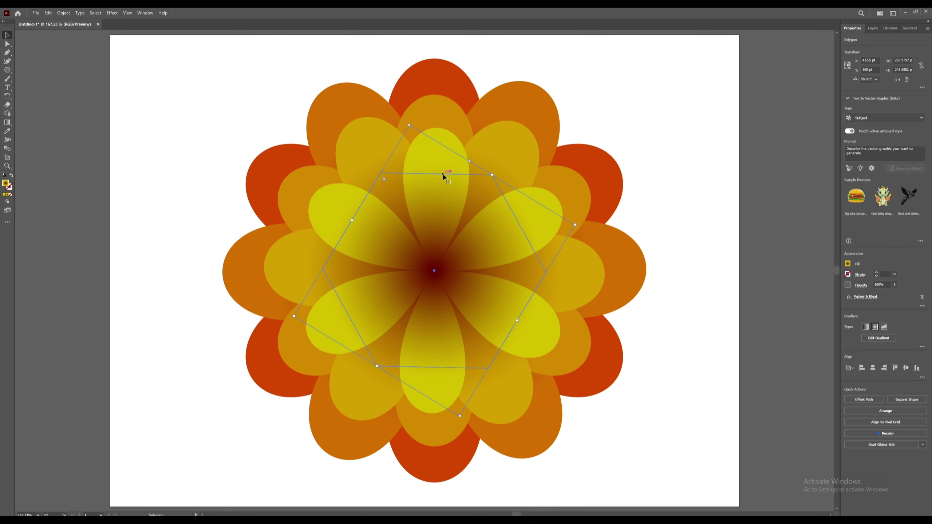
click(7, 52)
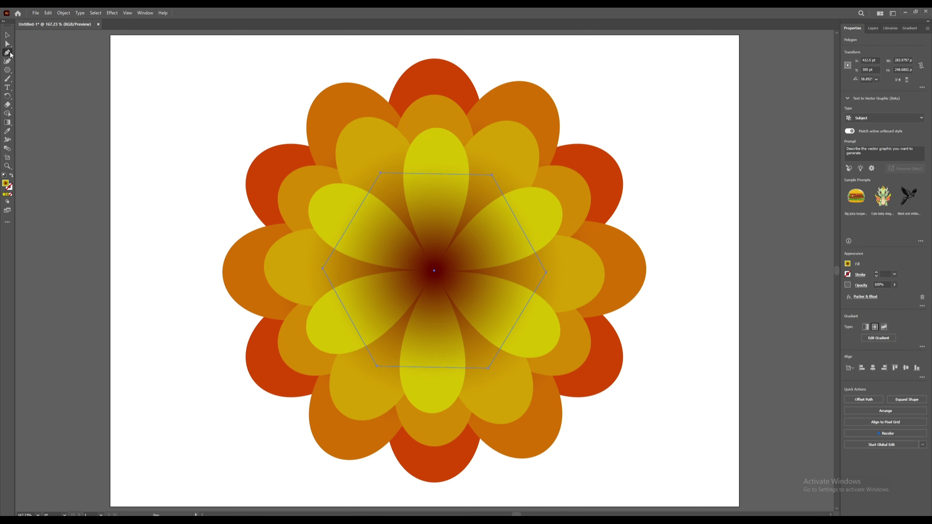
click(438, 174)
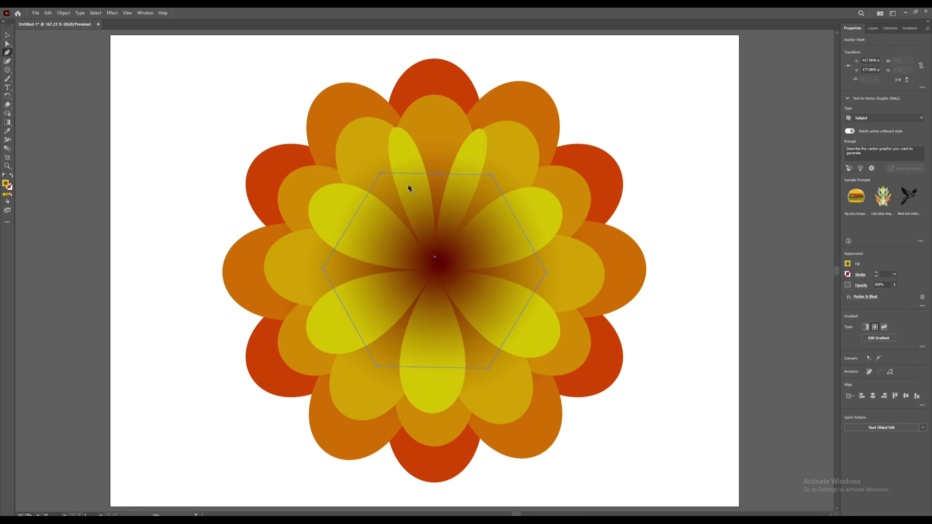
click(352, 219)
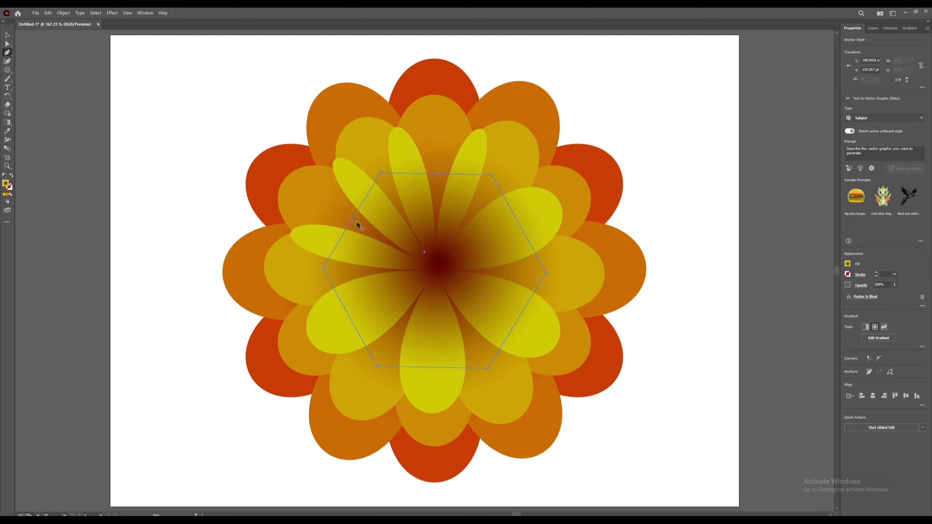
click(350, 318)
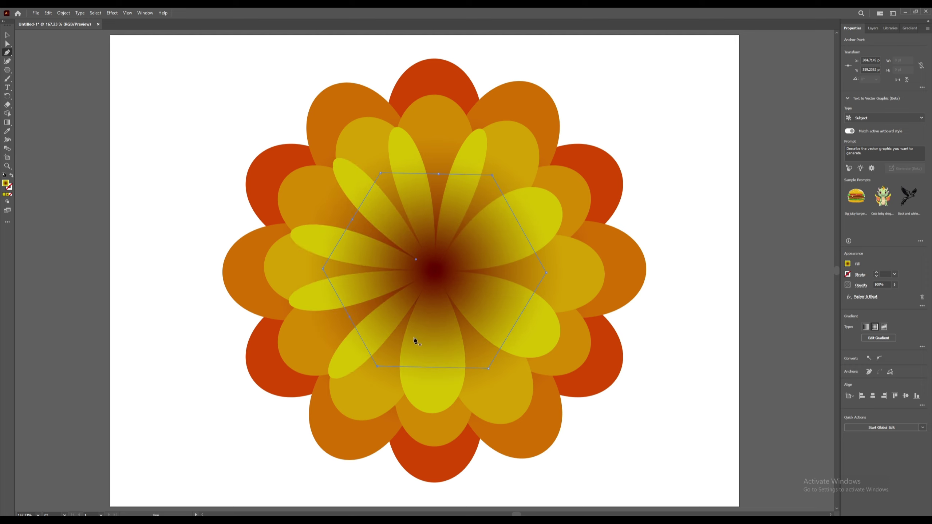
click(435, 367)
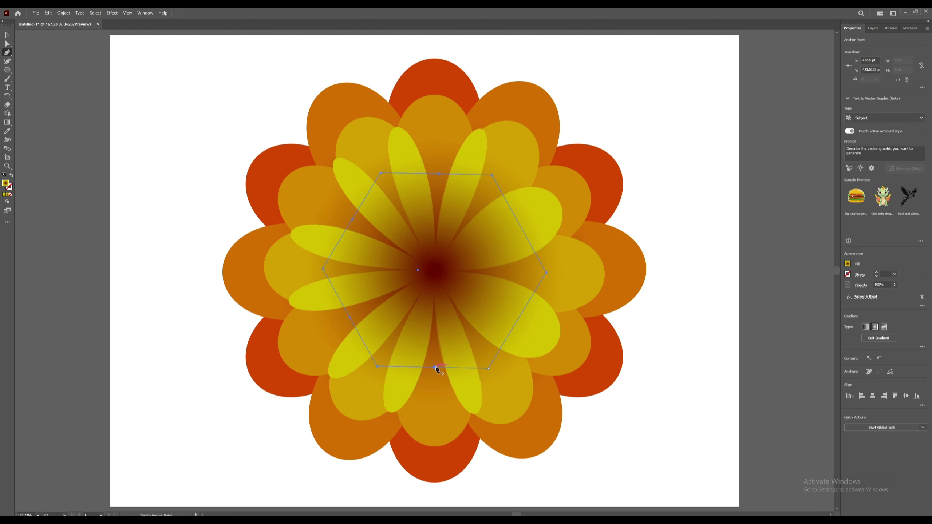
click(518, 318)
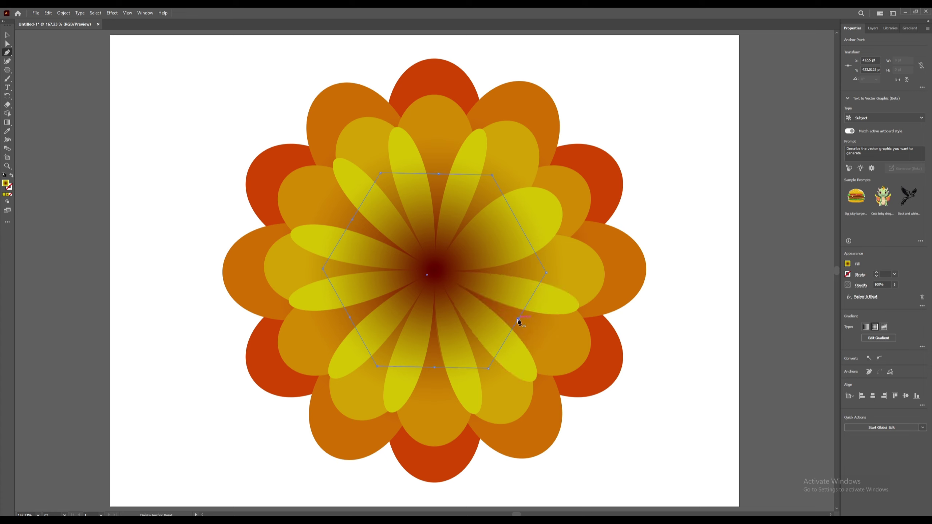
click(519, 223)
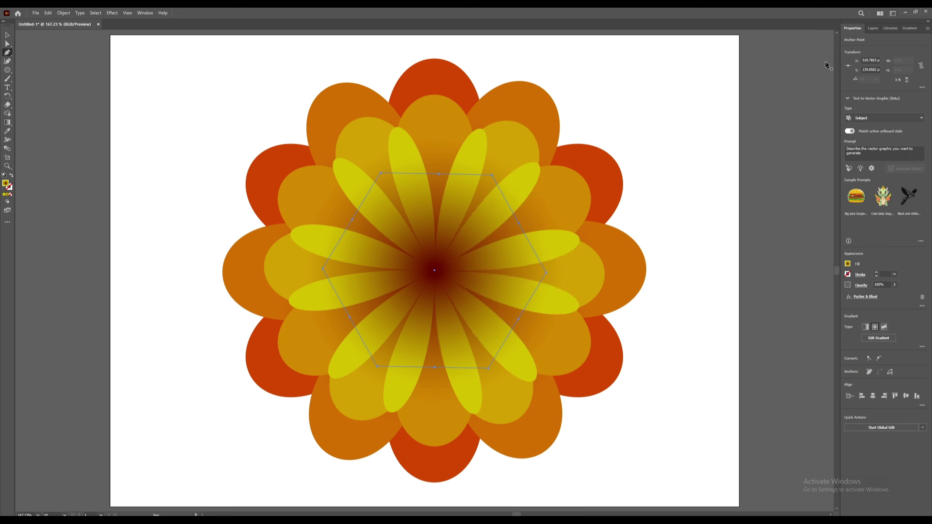
Step: Unlock the second polygon from the top and add an anchor point near the middle of each of its six sides
click(872, 31)
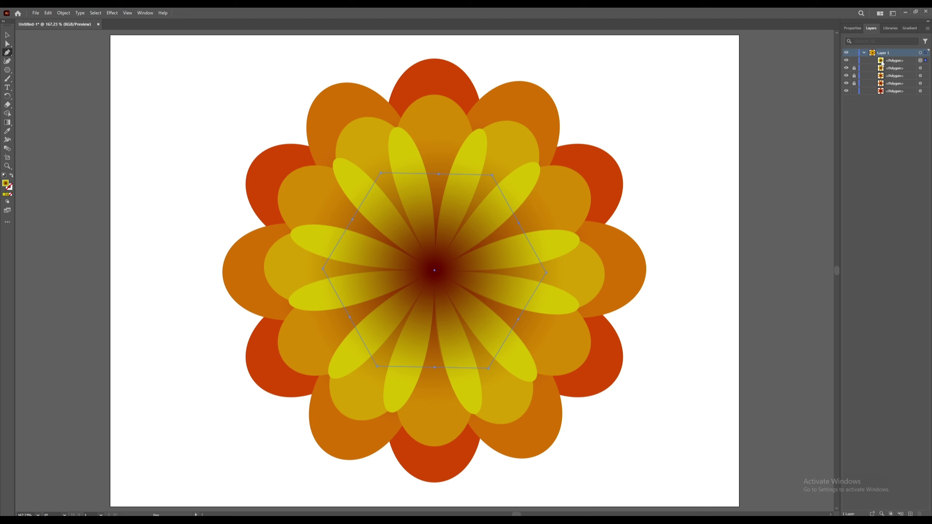
key(ctrl+shift+a)
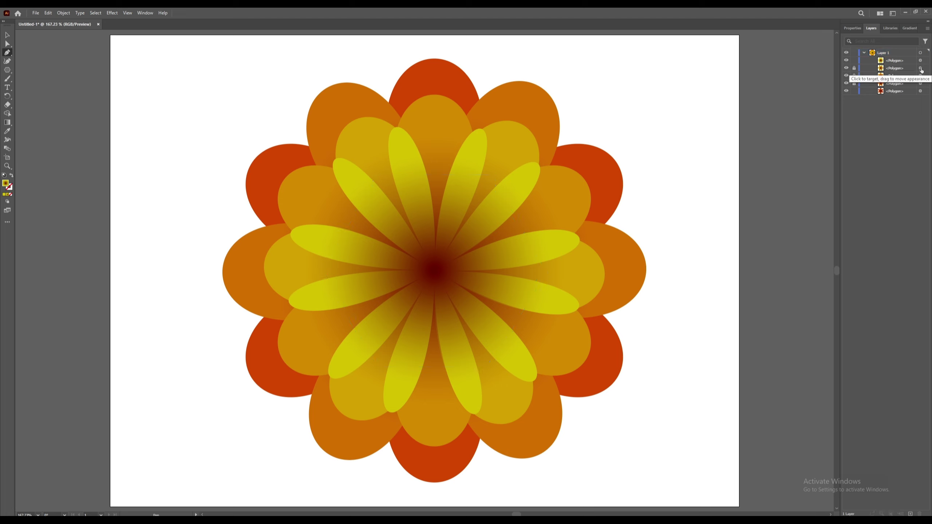
click(855, 69)
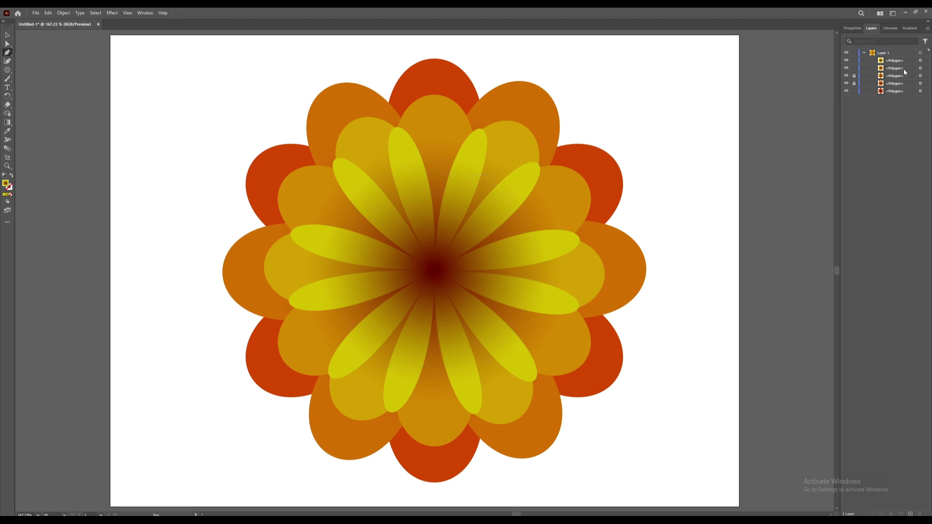
click(921, 69)
click(498, 175)
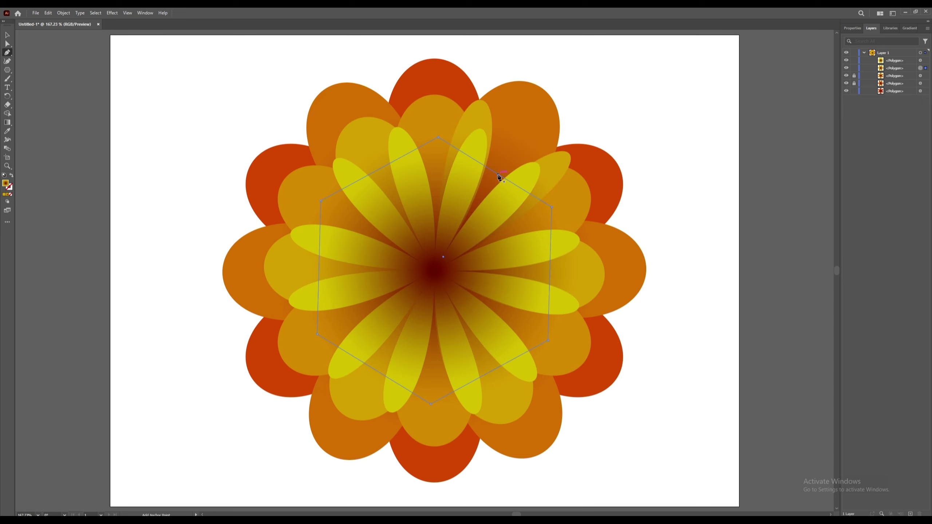
click(382, 168)
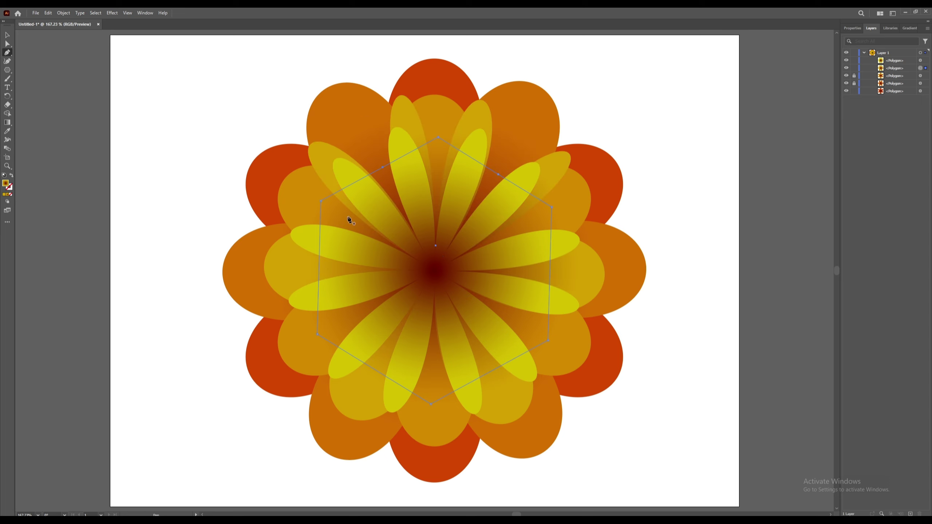
click(319, 265)
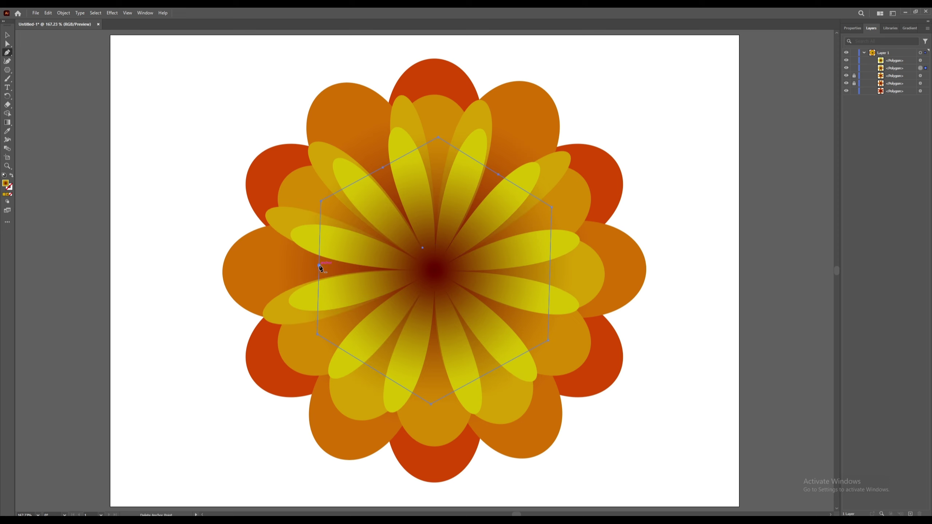
click(376, 371)
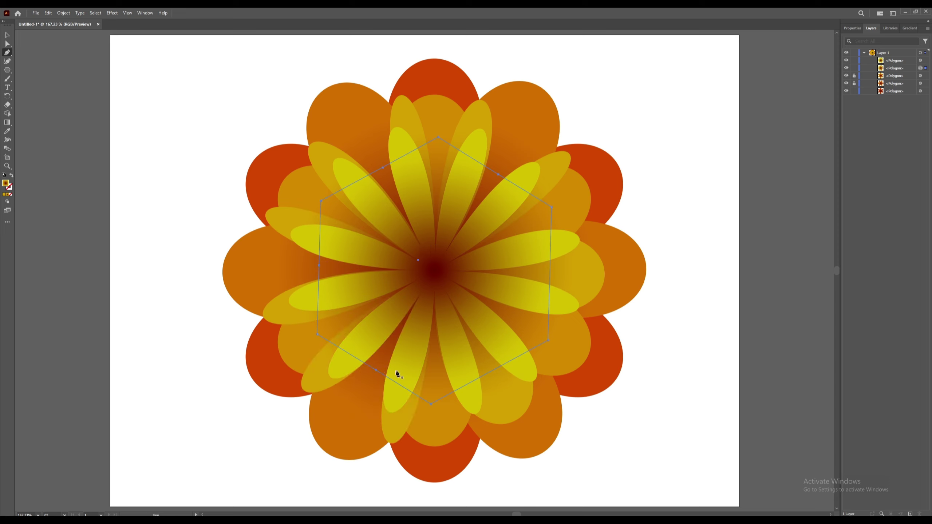
click(493, 371)
click(550, 275)
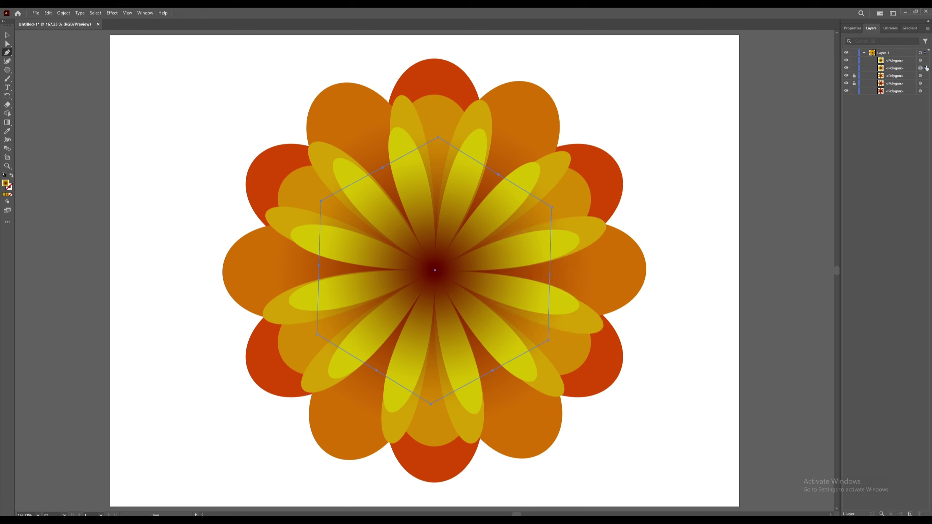
Step: Unlock the third polygon from the top and split its petals with an anchor point midway along each of its six sides
click(855, 76)
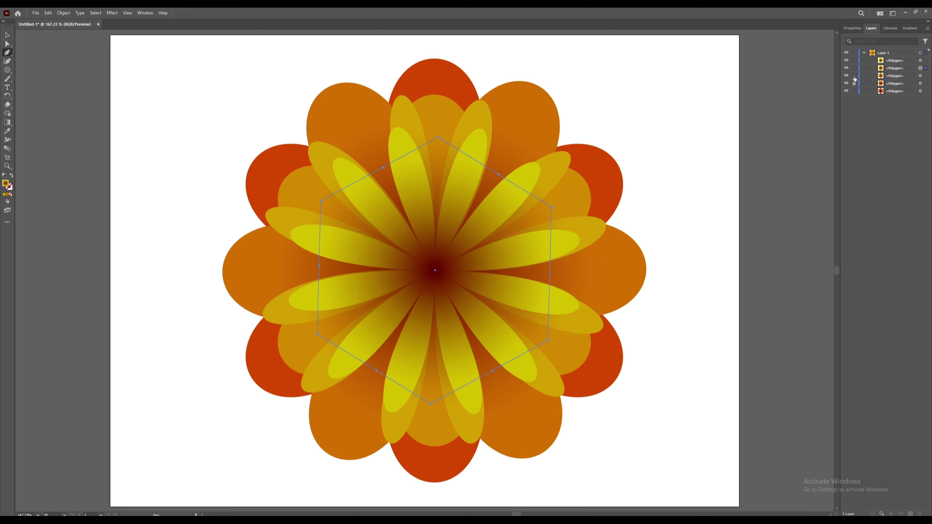
click(921, 76)
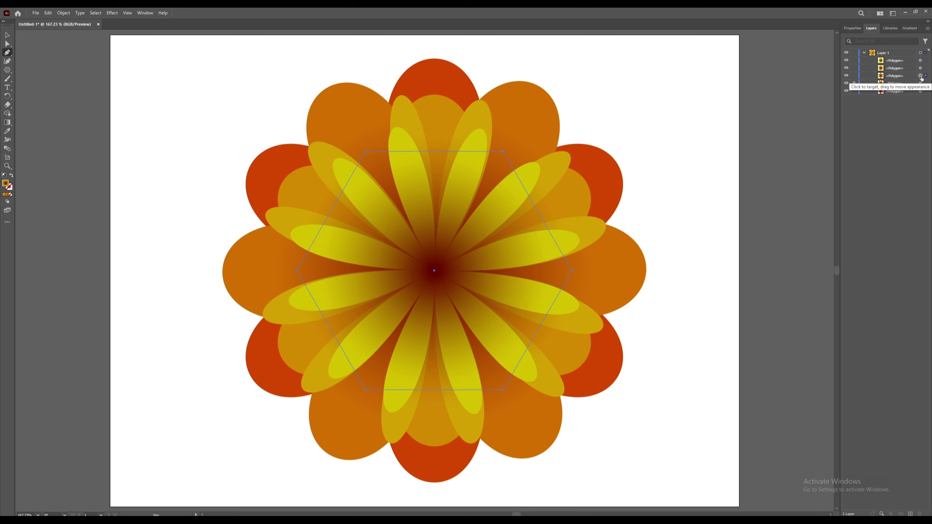
click(540, 214)
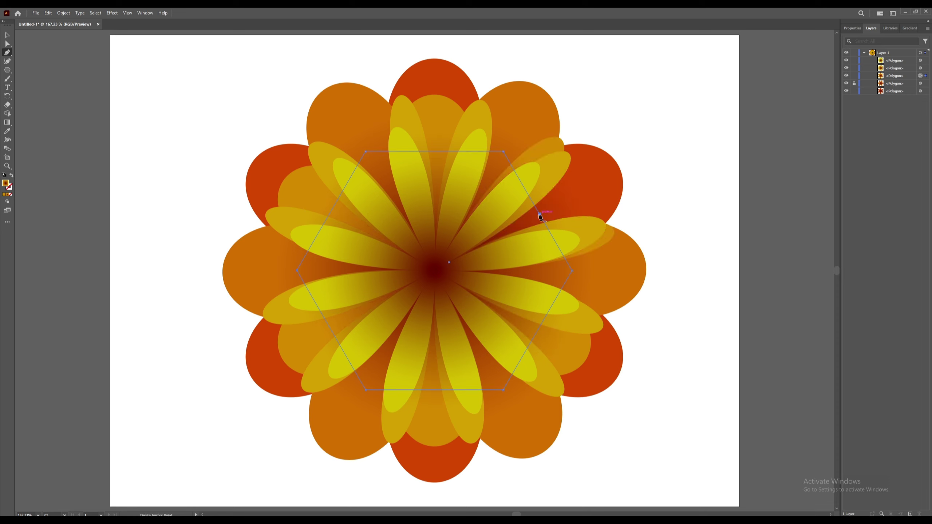
click(440, 151)
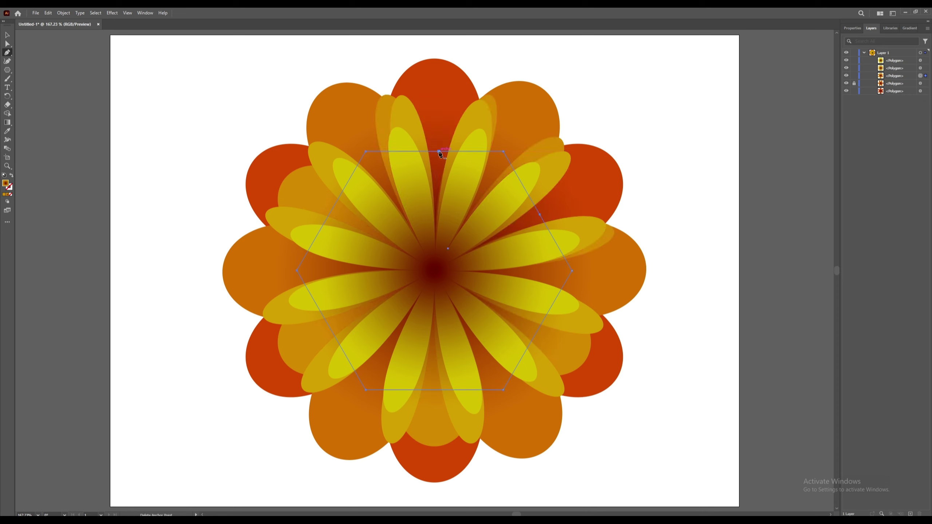
click(332, 209)
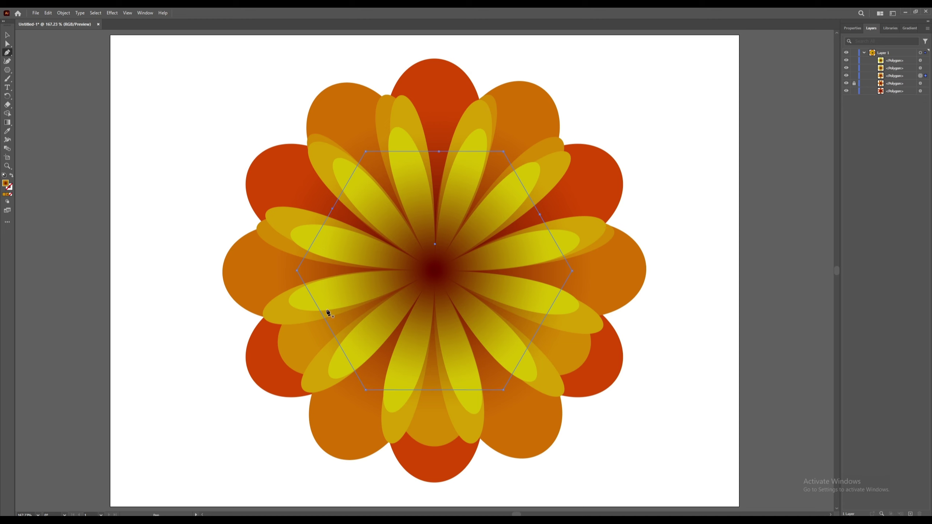
click(331, 328)
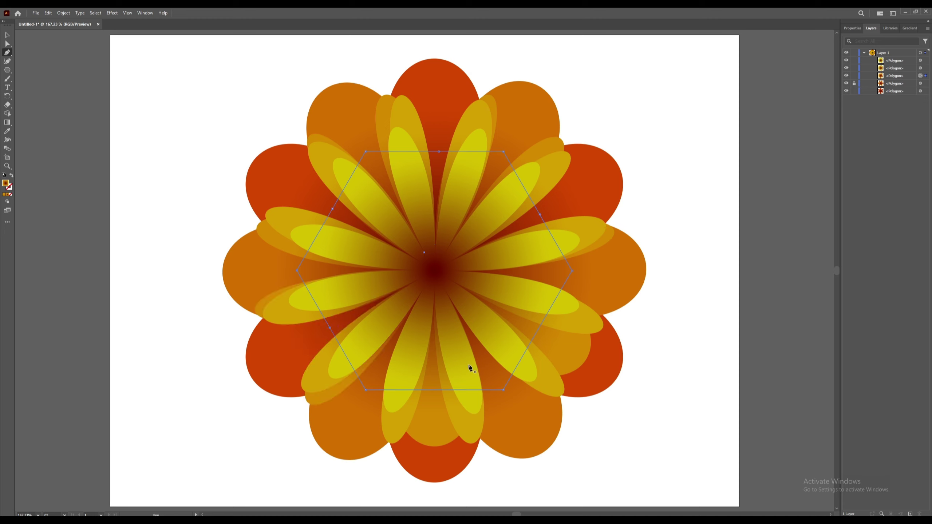
click(434, 390)
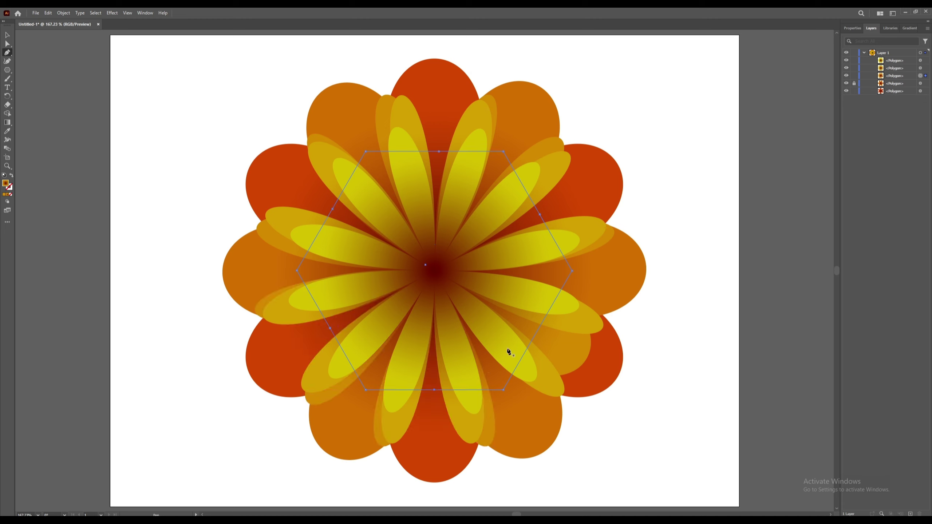
click(538, 332)
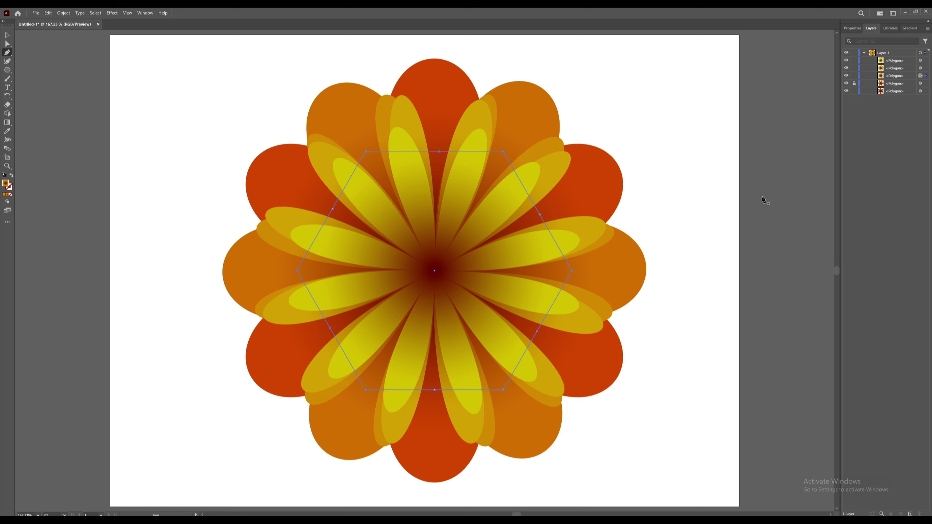
Step: Unlock the fourth polygon from the top and add an anchor point near the middle of each of its six sides
click(854, 83)
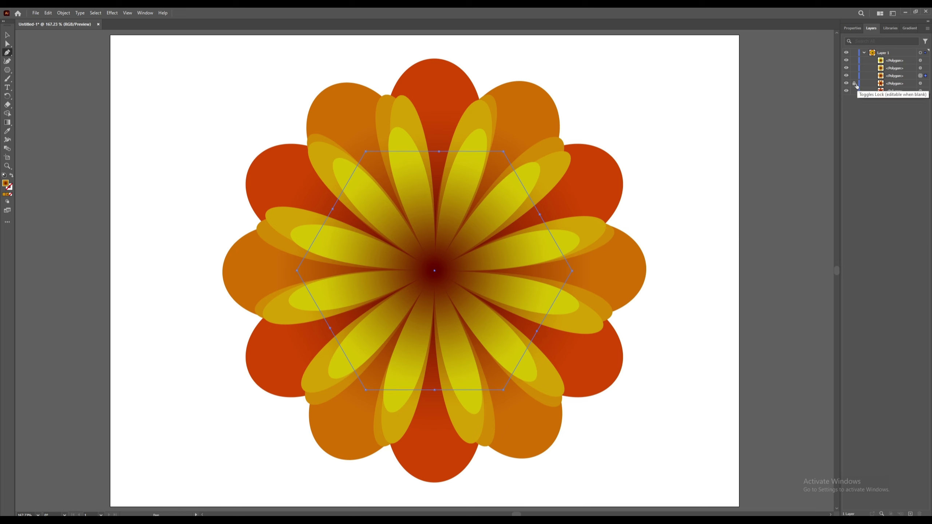
click(920, 84)
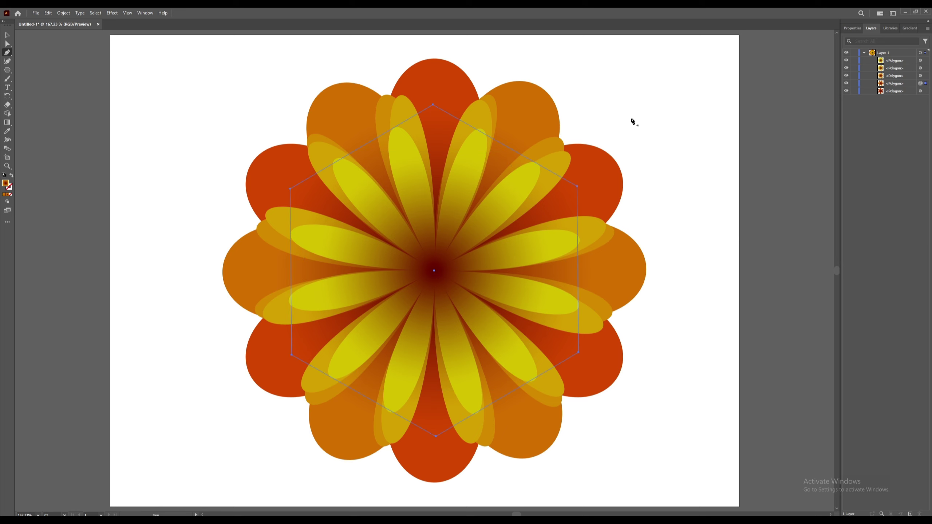
click(509, 148)
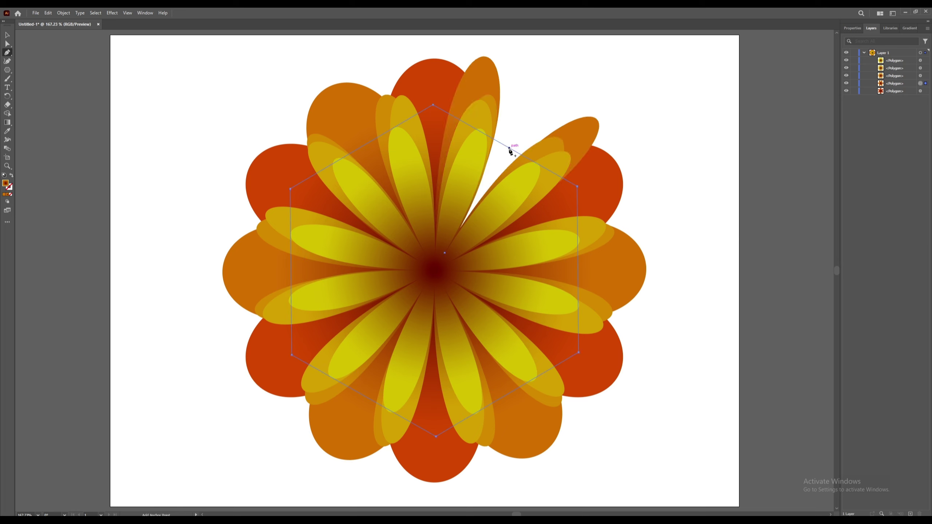
click(367, 144)
click(291, 267)
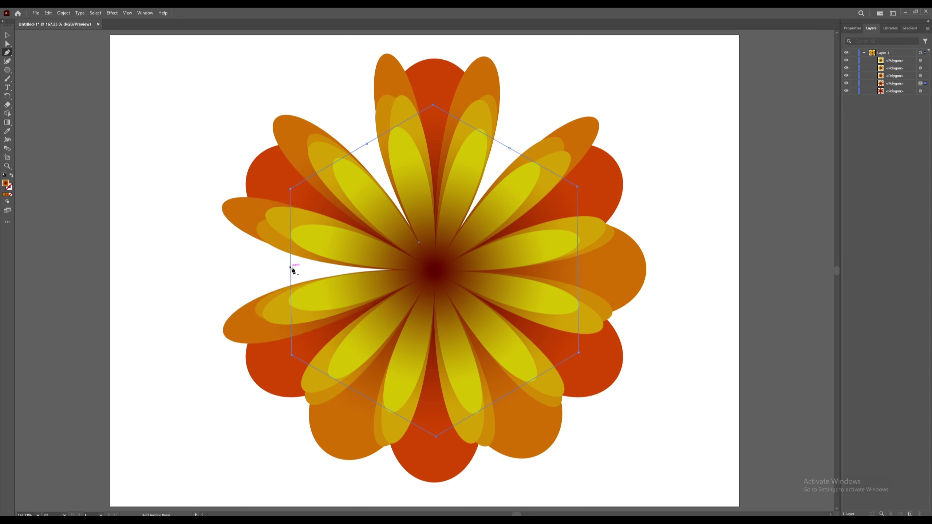
click(363, 395)
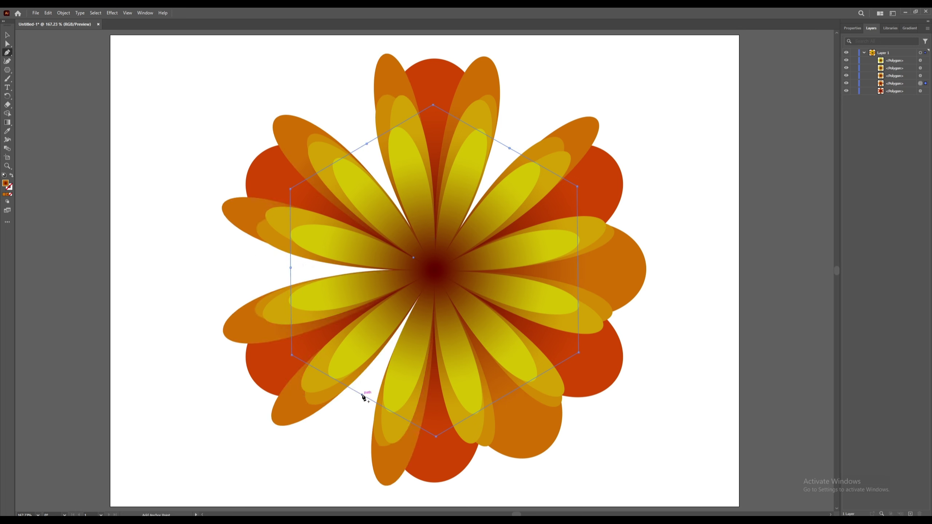
click(508, 394)
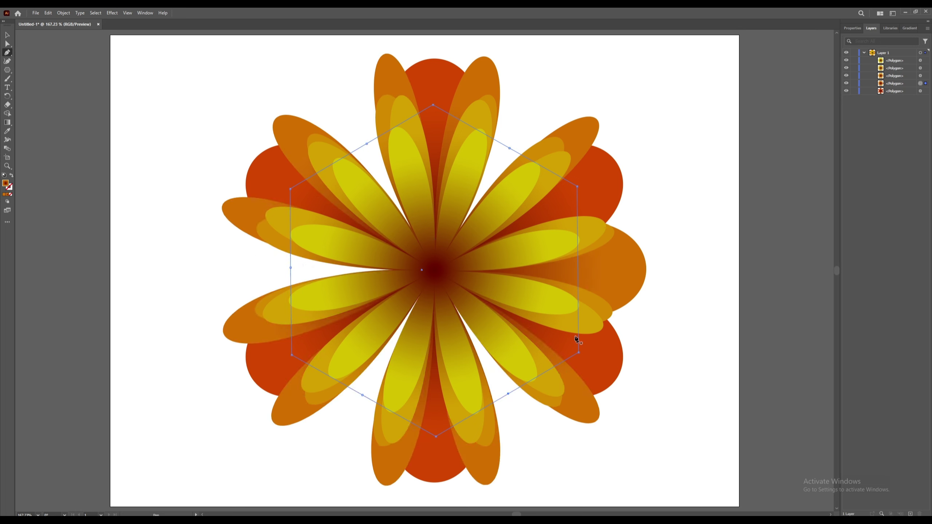
click(578, 270)
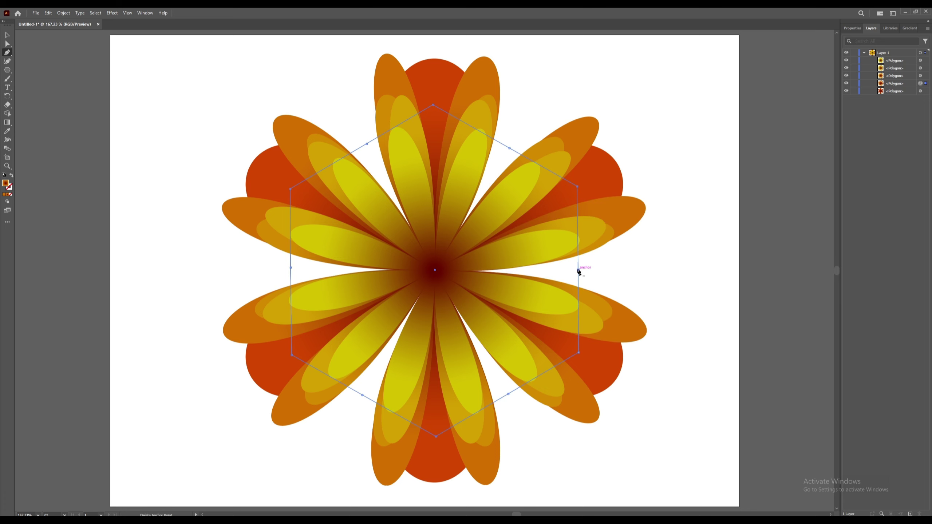
Step: Split the bottommost polygon's red petals by adding an anchor point near the middle of each of its six sides
click(919, 91)
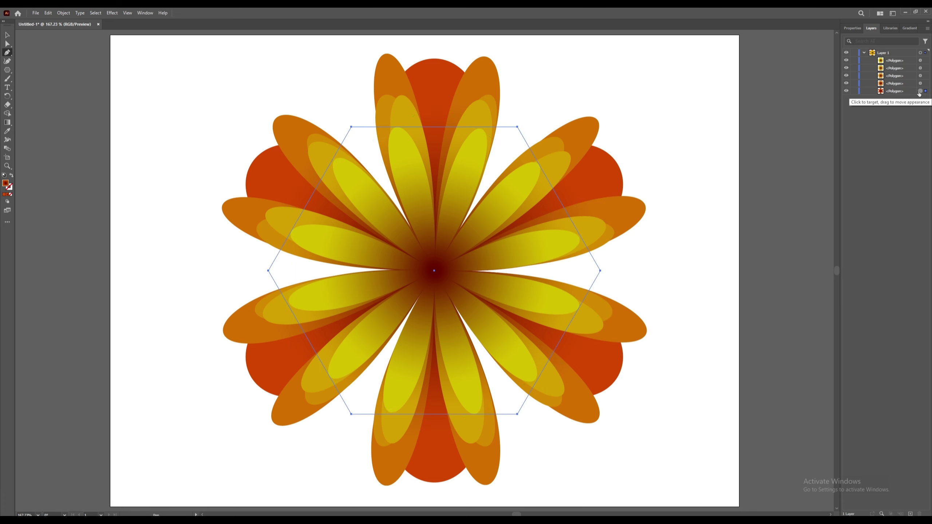
click(560, 201)
click(559, 341)
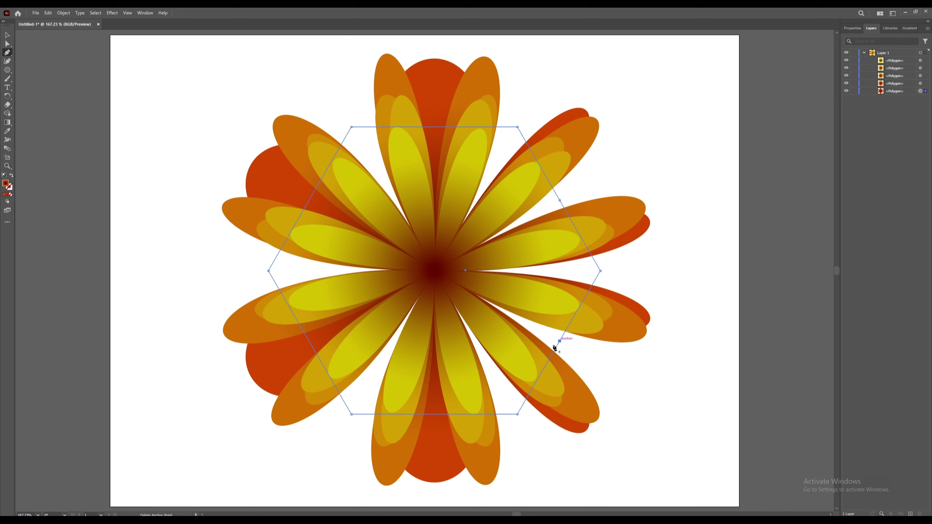
click(436, 415)
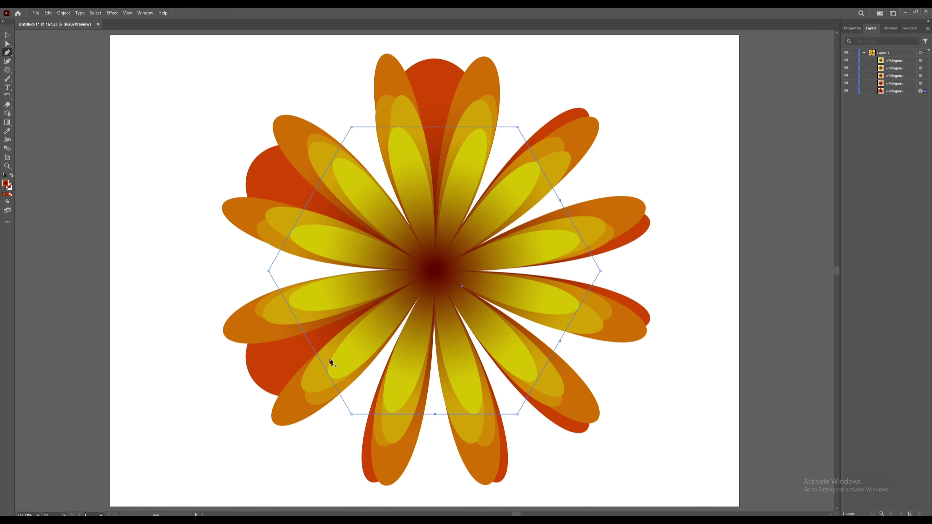
click(310, 343)
click(311, 196)
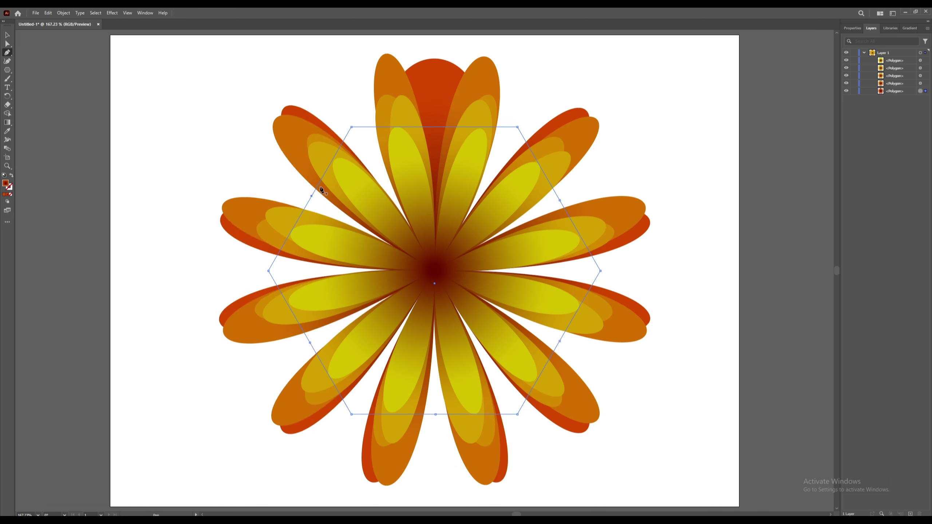
click(442, 127)
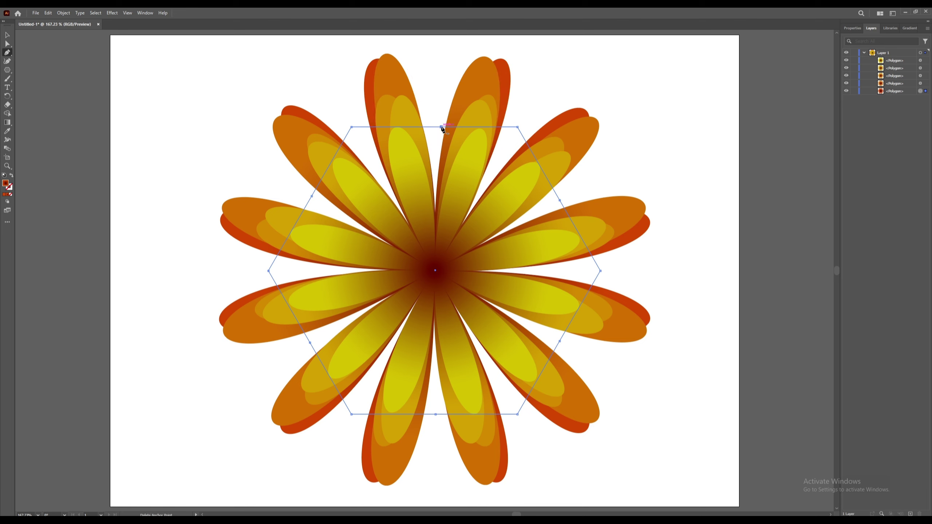
Step: Lock the four upper polygons and rotate the bottommost polygon counterclockwise so its red petals fill the gaps between the orange ones
click(854, 83)
click(854, 75)
click(854, 68)
click(854, 60)
click(8, 35)
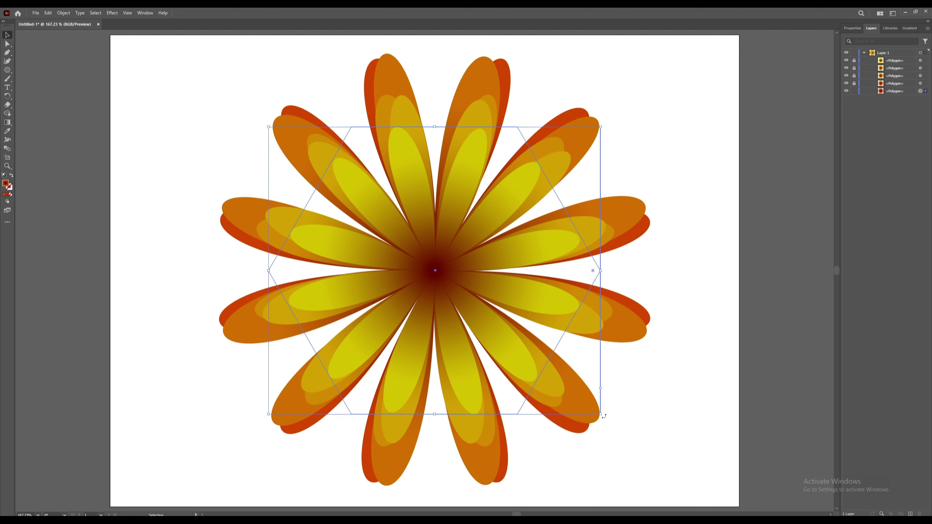
drag(604, 417, 638, 372)
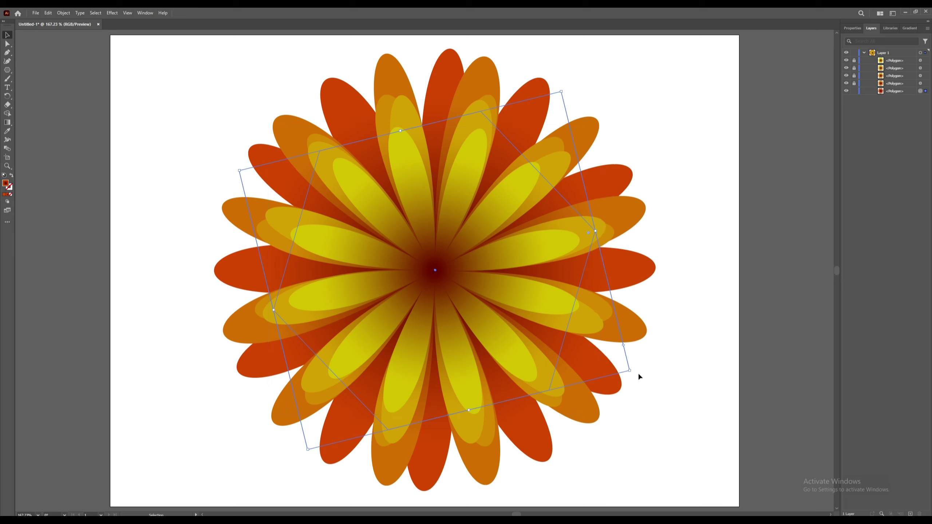
Step: Lock the bottommost polygon, unlock the third from the top and rotate it clockwise so its petals fall between the neighbouring layers' petals
click(854, 91)
click(854, 76)
click(920, 76)
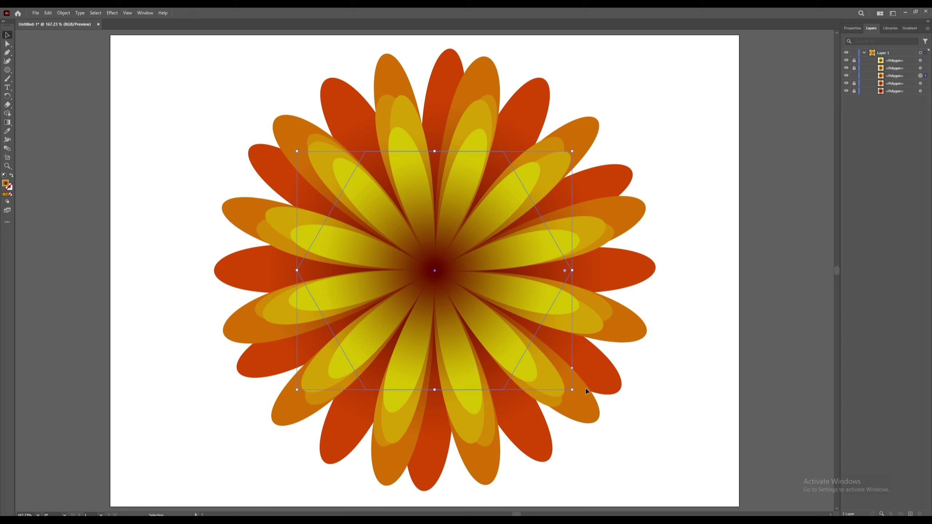
drag(572, 393, 541, 417)
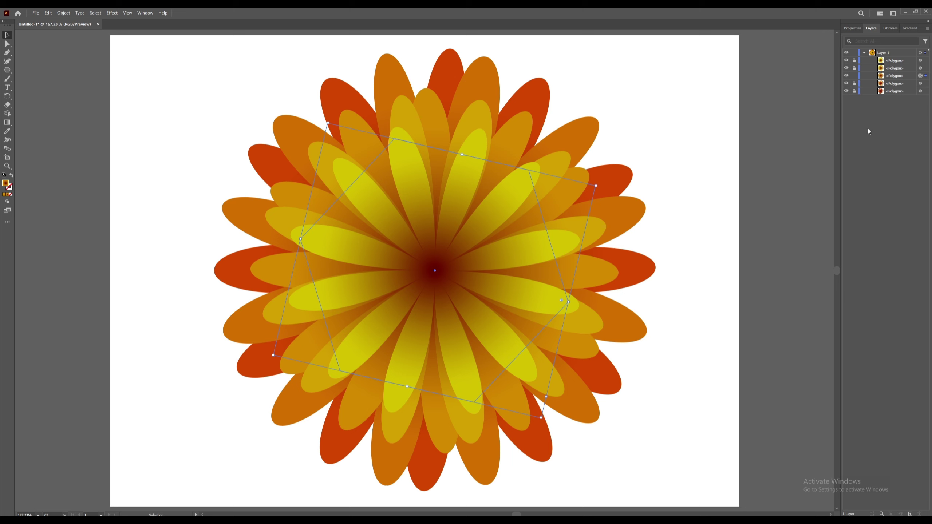
Step: Lock the third polygon, rotate the unlocked topmost polygon so its yellow petals sit between those of the layer below, and lock it again
click(855, 76)
click(854, 60)
click(921, 60)
drag(575, 224, 572, 263)
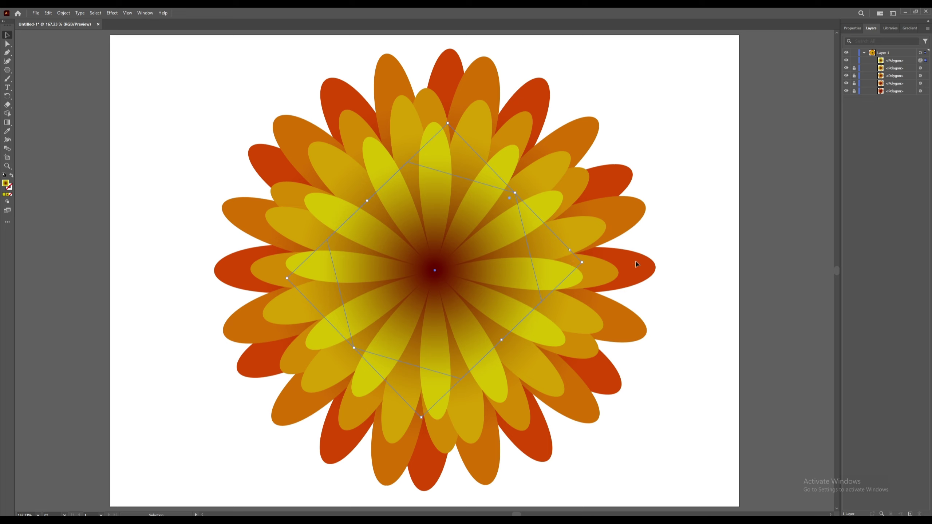
click(767, 209)
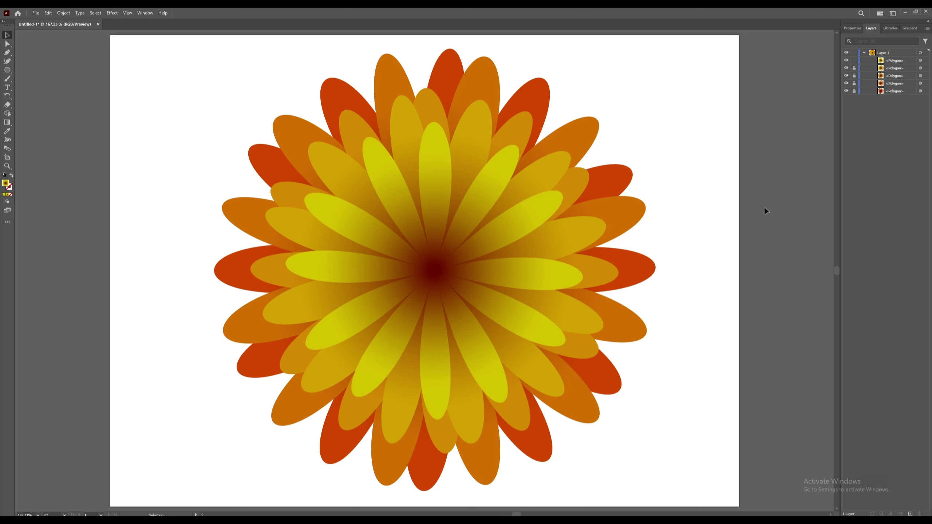
click(855, 61)
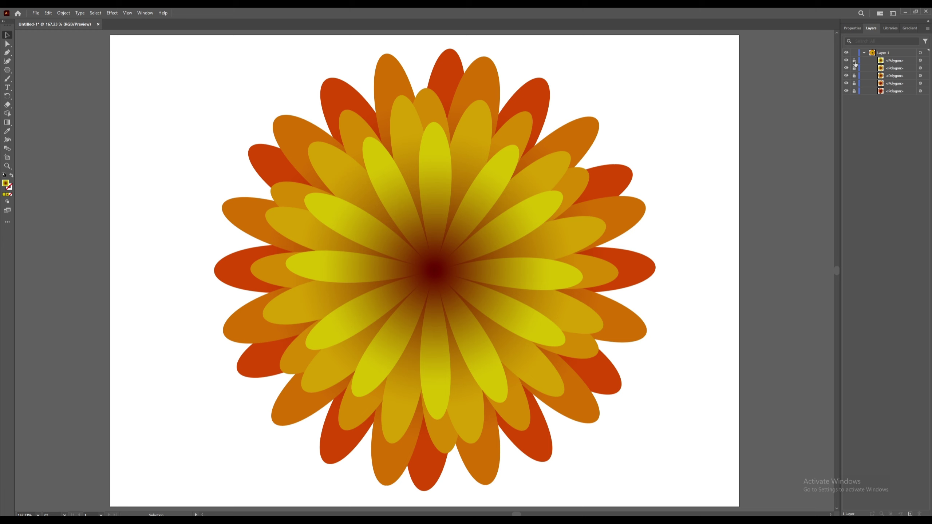
Step: Rotate the second polygon from the top slightly counterclockwise to space its petals evenly between the yellow ones, then lock and deselect it
click(920, 68)
drag(609, 308, 608, 302)
click(774, 213)
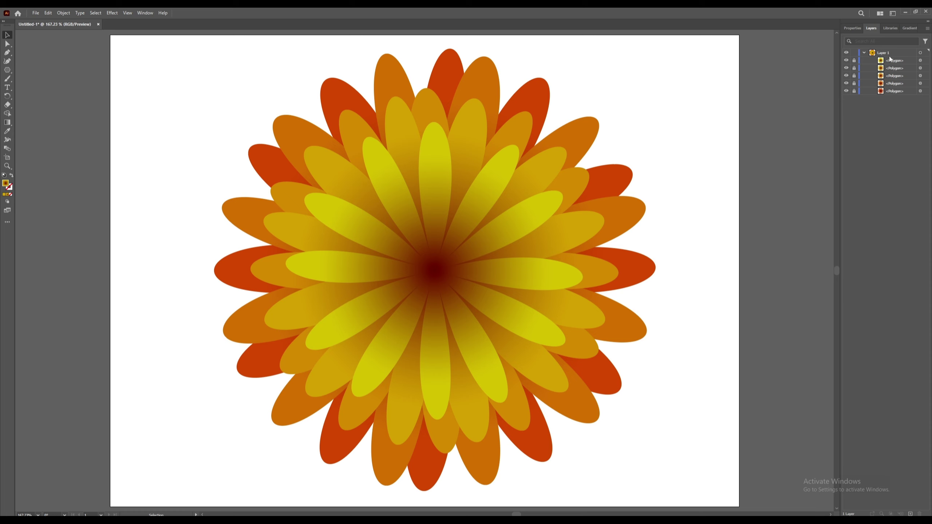
Step: Draw a small circle centred on the flower with the Ellipse tool to form its core
click(7, 70)
click(24, 80)
drag(435, 271, 473, 263)
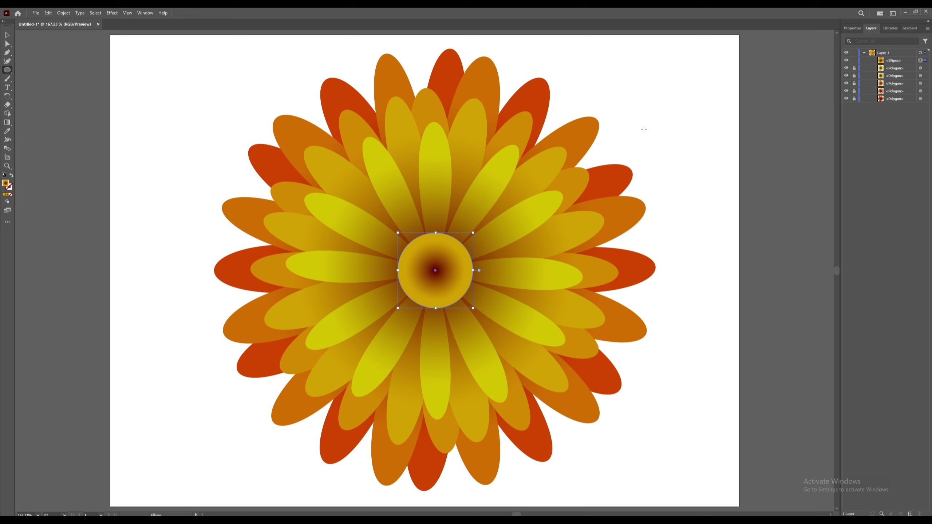
Step: Apply a Roughen effect to the central circle with an absolute size of 1 pt, detail 100/in and smooth points
click(112, 13)
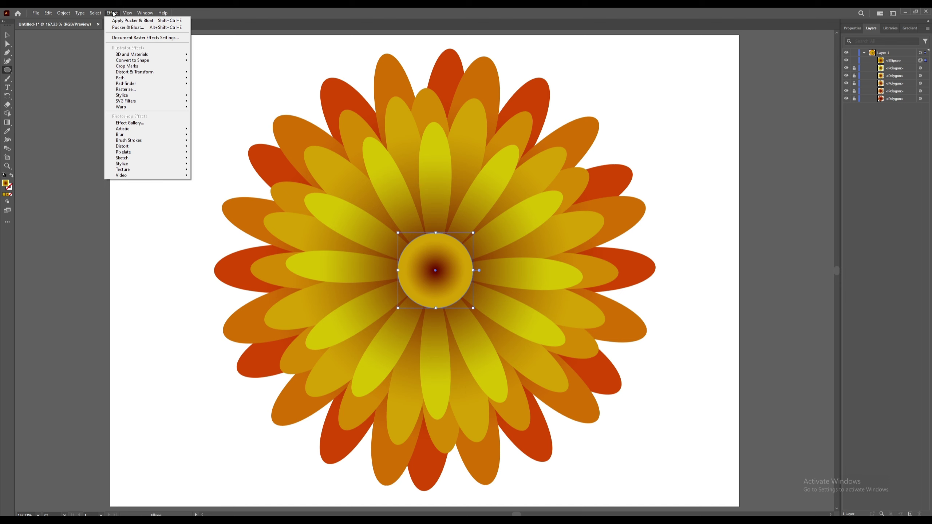
mouse_move(131, 73)
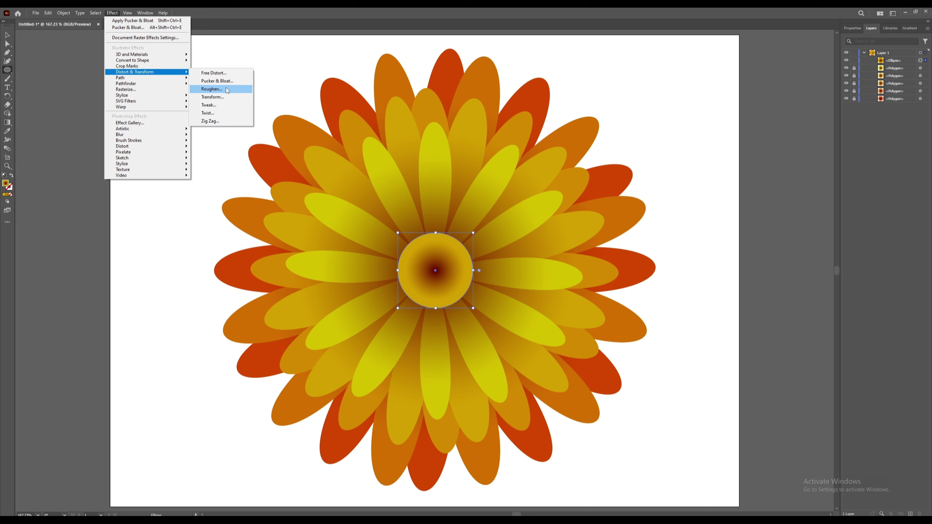
click(212, 89)
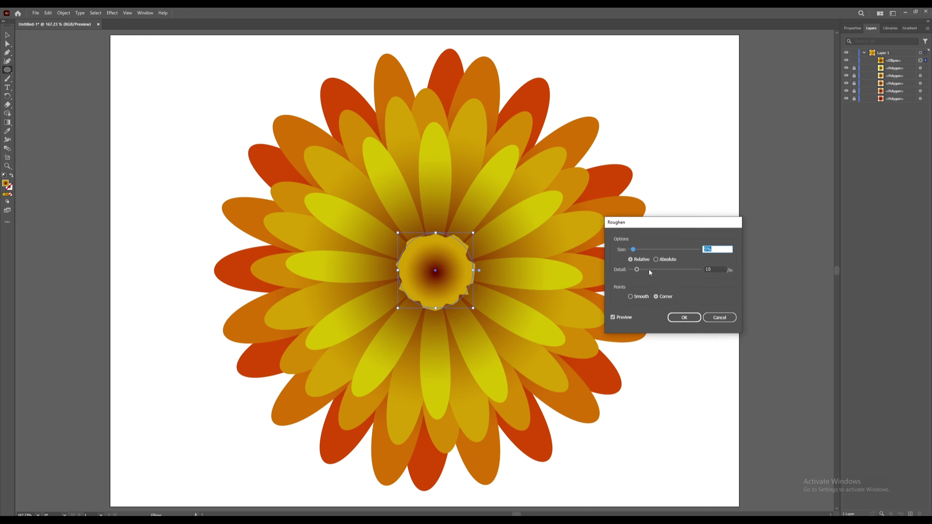
click(656, 260)
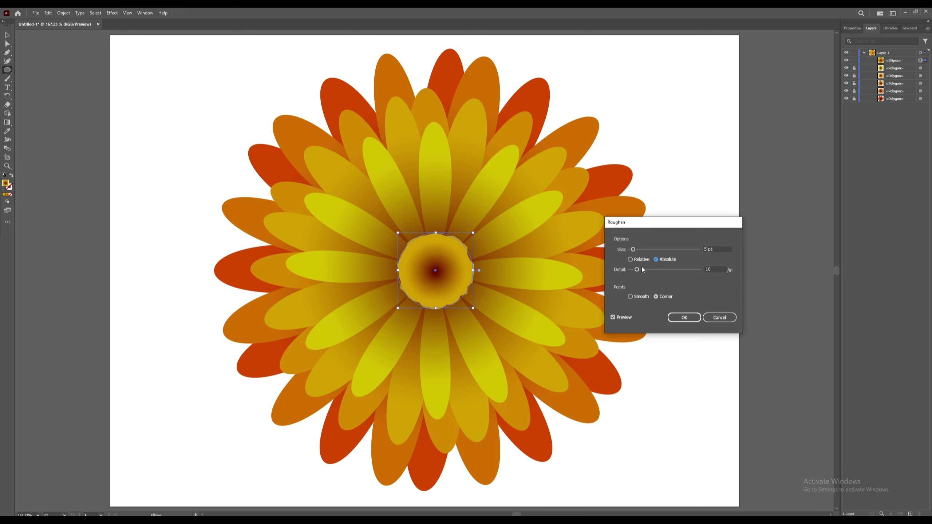
drag(637, 272, 705, 274)
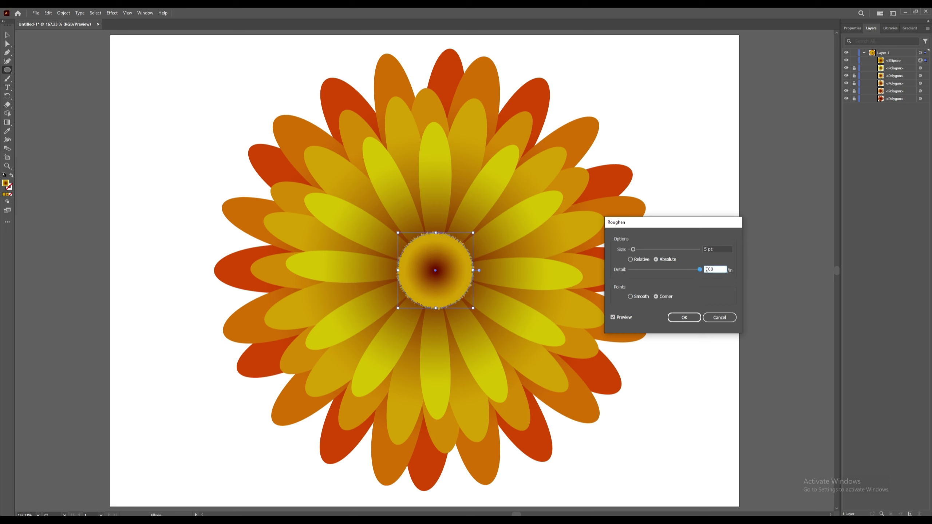
double_click(705, 272)
click(715, 249)
key(Down)
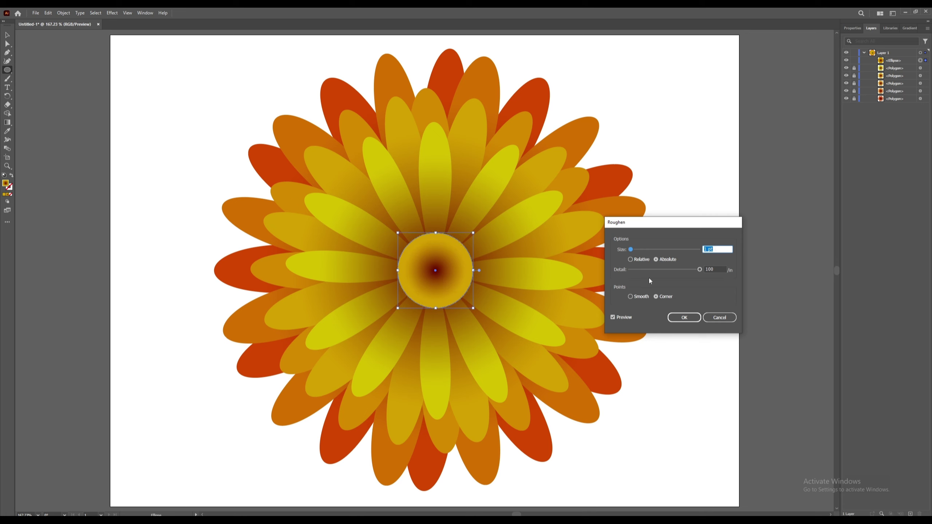
click(631, 297)
click(684, 317)
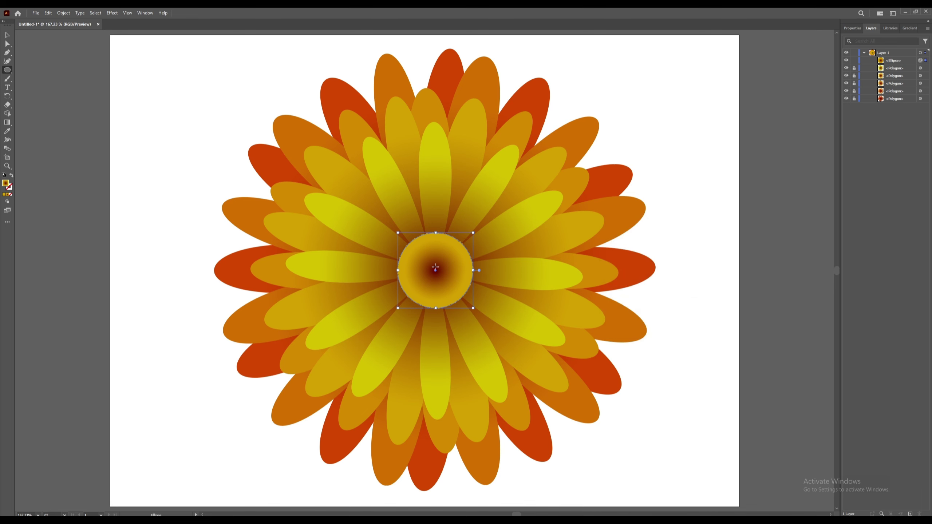
Step: Add a second Roughen effect to the central circle with a relative size of 6%
scroll(435, 267, up, 5)
scroll(437, 265, down, 2)
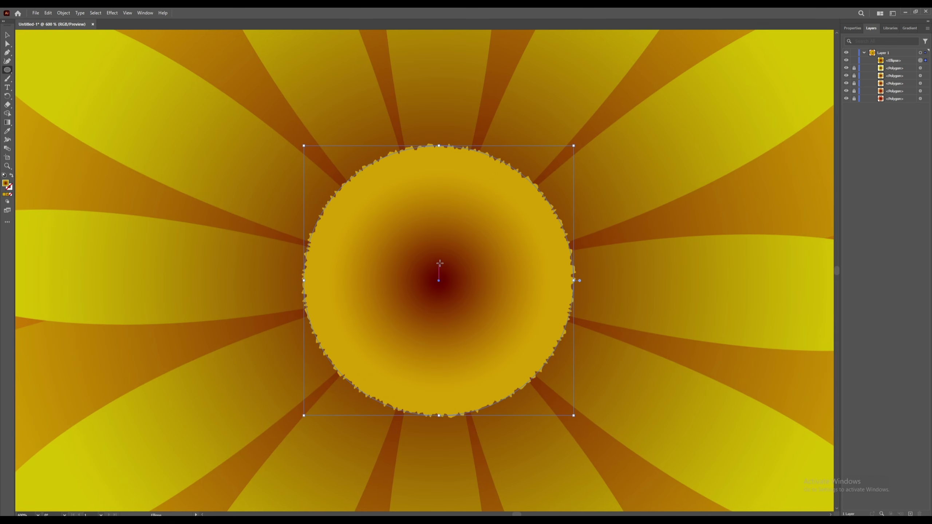
click(116, 14)
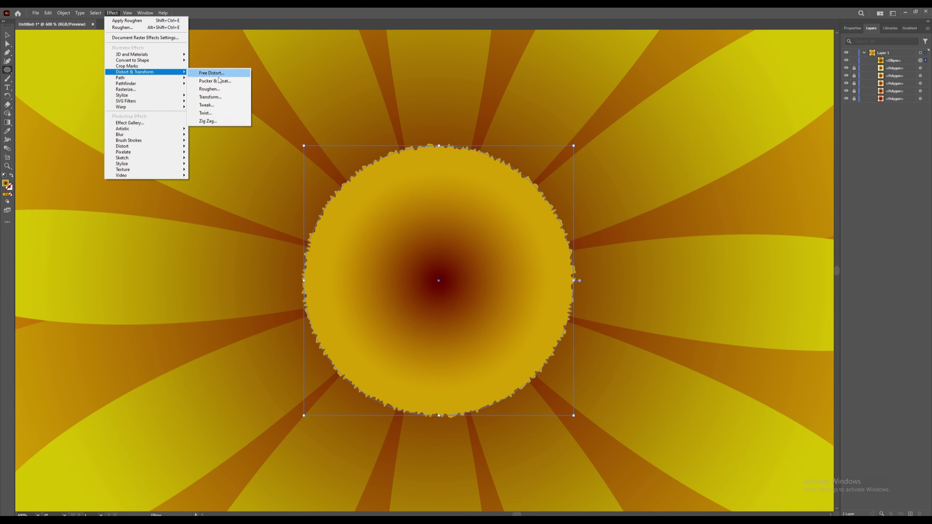
click(219, 89)
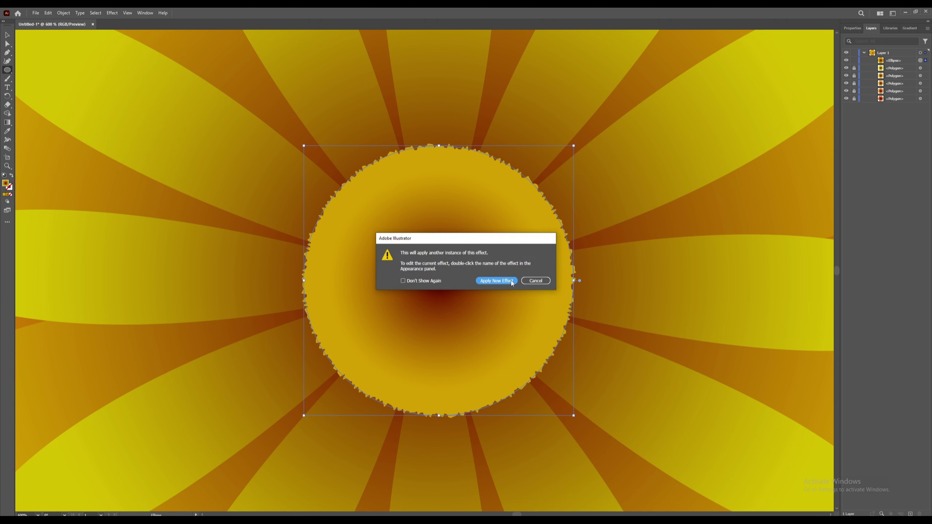
click(497, 281)
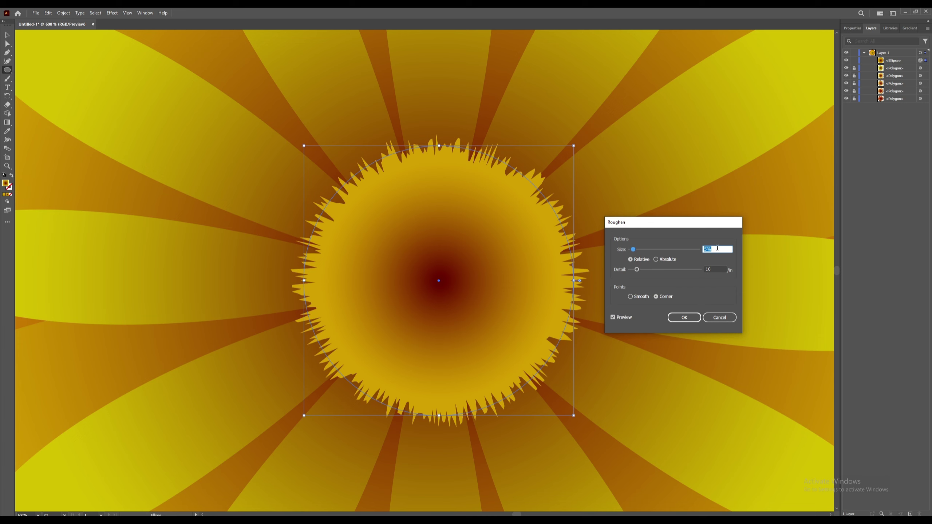
key(Down)
key(Down)
key(Down)
key(Down)
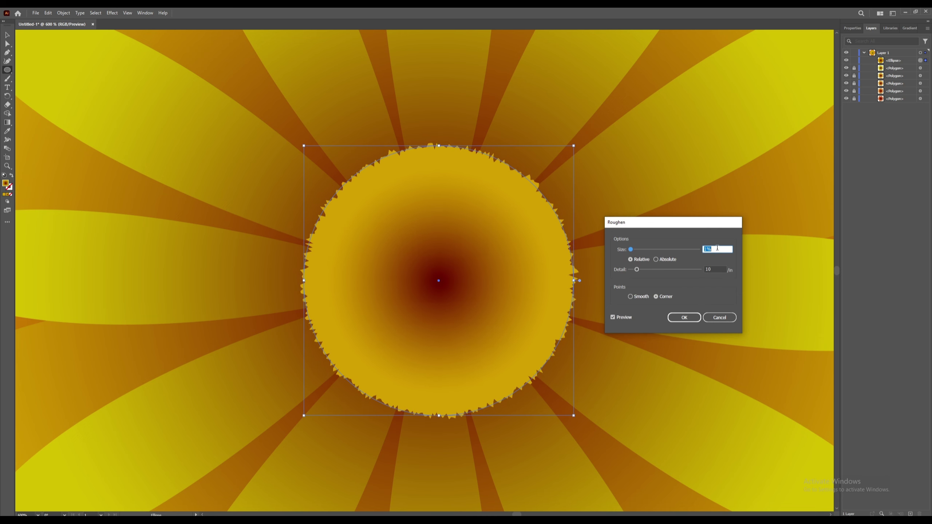
key(Up)
key(Up)
key(Up)
key(Up)
key(Up)
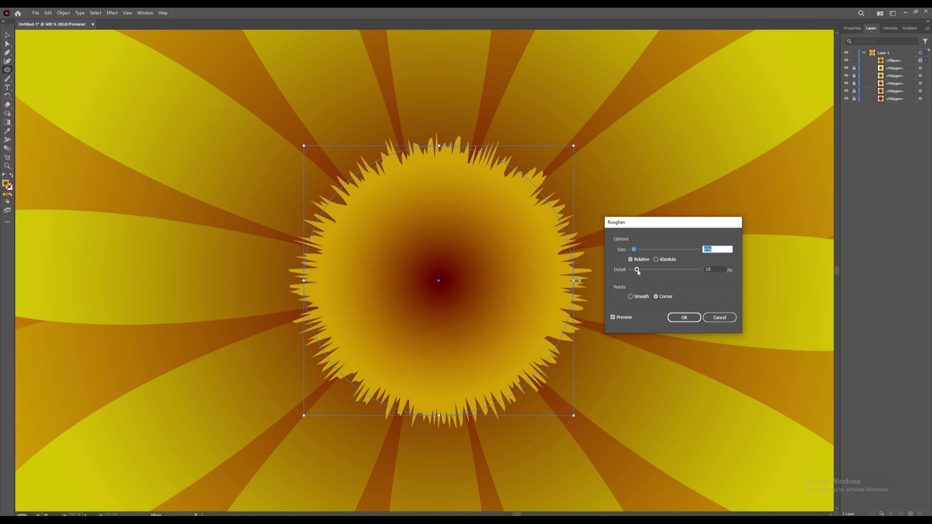
Step: Set the second Roughen effect's detail to 52/in, use smooth points, reduce its relative size to 4%, and apply it
drag(637, 270, 668, 274)
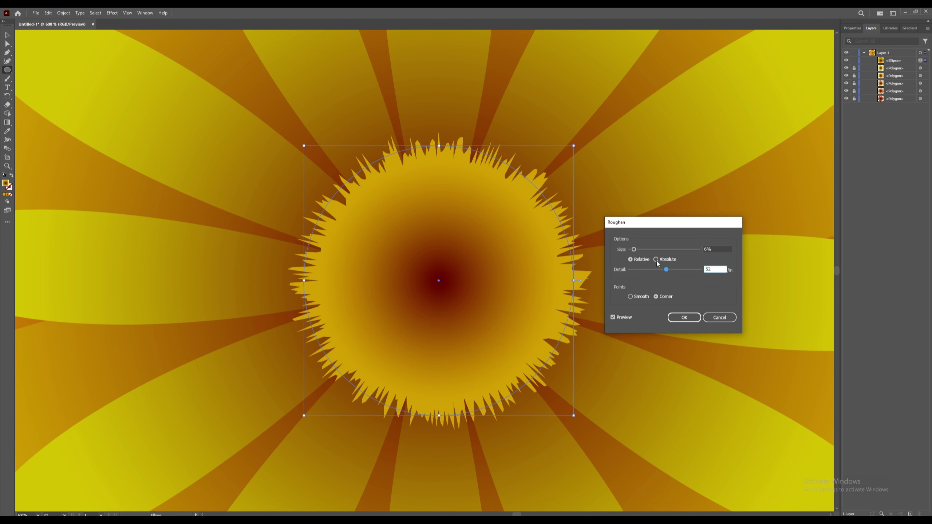
click(631, 297)
drag(635, 251, 634, 251)
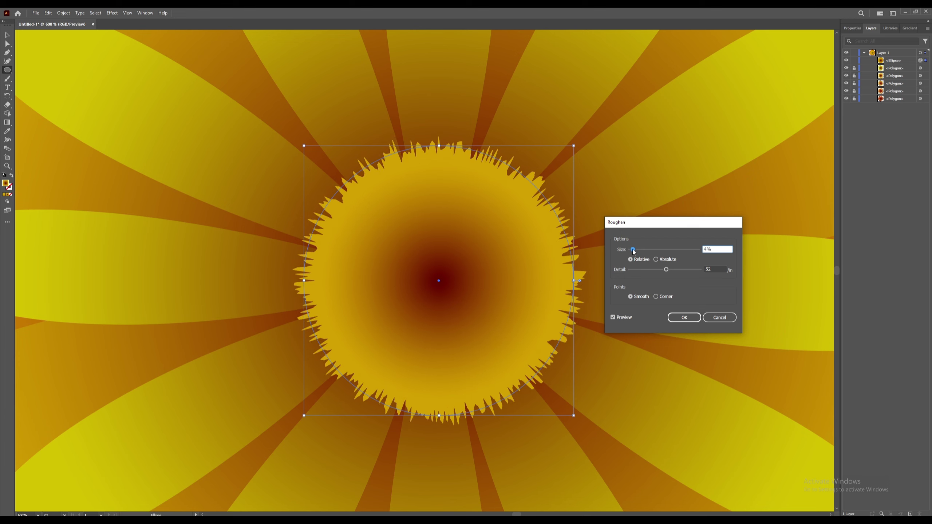
click(684, 318)
Step: Paste a copy of the roughened circle in place on top of the original and shrink it around the centre to a tiny core
key(v)
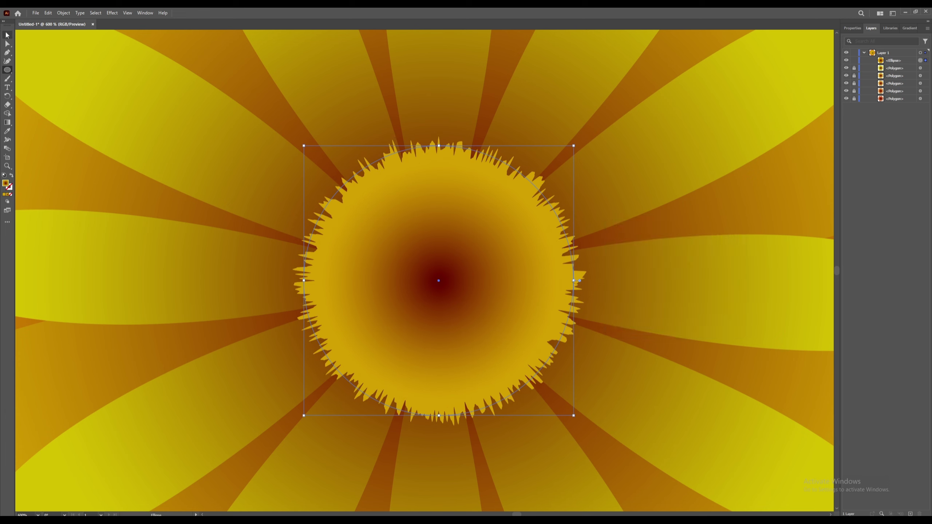
right_click(505, 236)
click(530, 257)
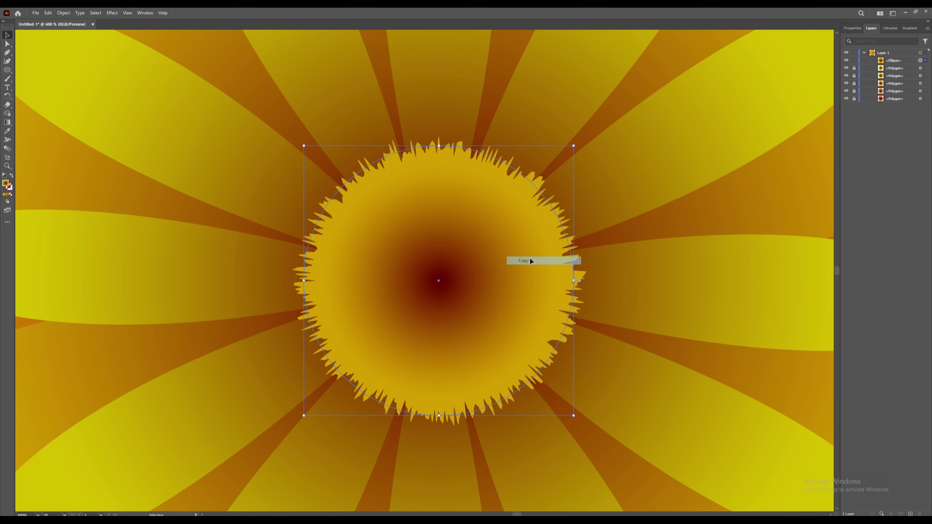
right_click(512, 247)
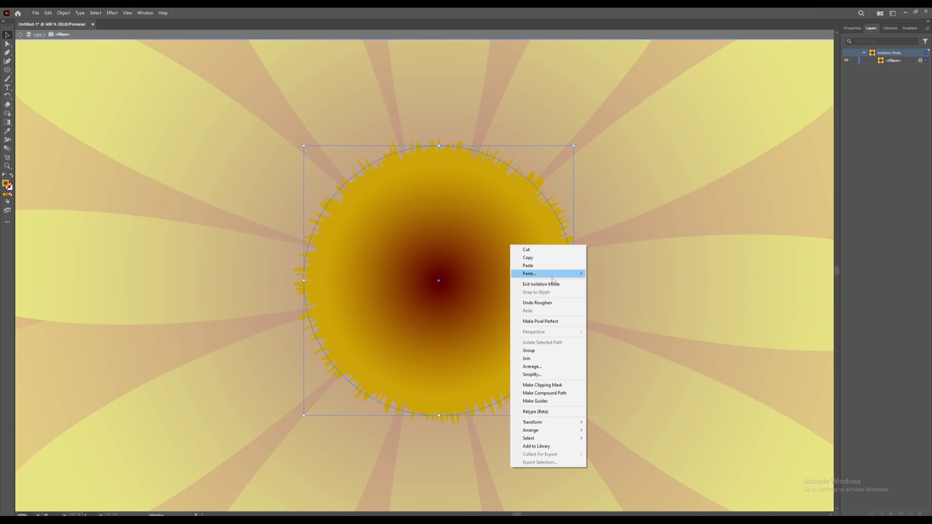
mouse_move(567, 275)
click(606, 281)
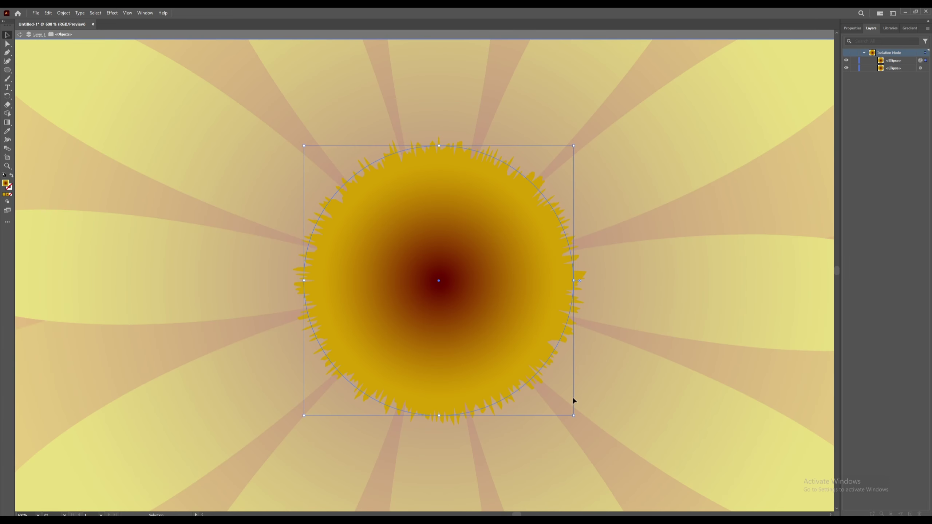
drag(574, 416, 449, 294)
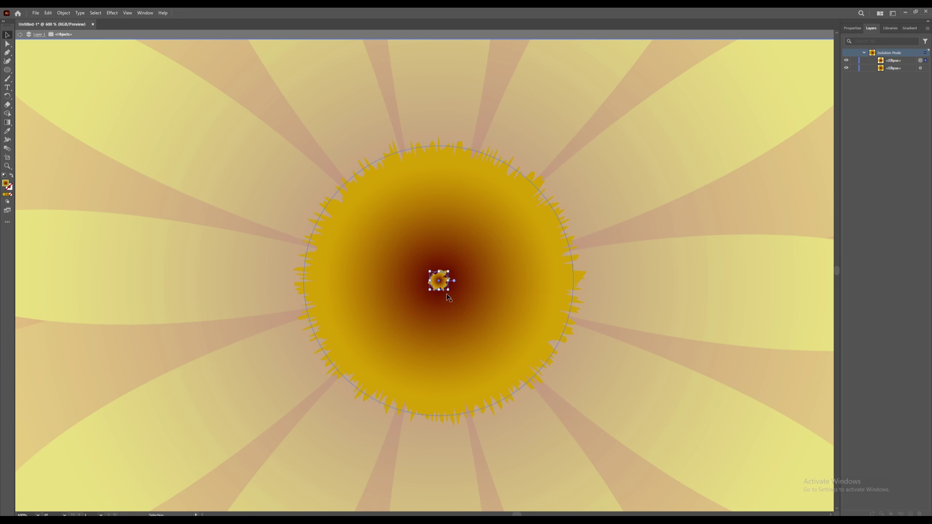
Step: Make a blend between the tiny core and the large roughened circle
shift+click(524, 209)
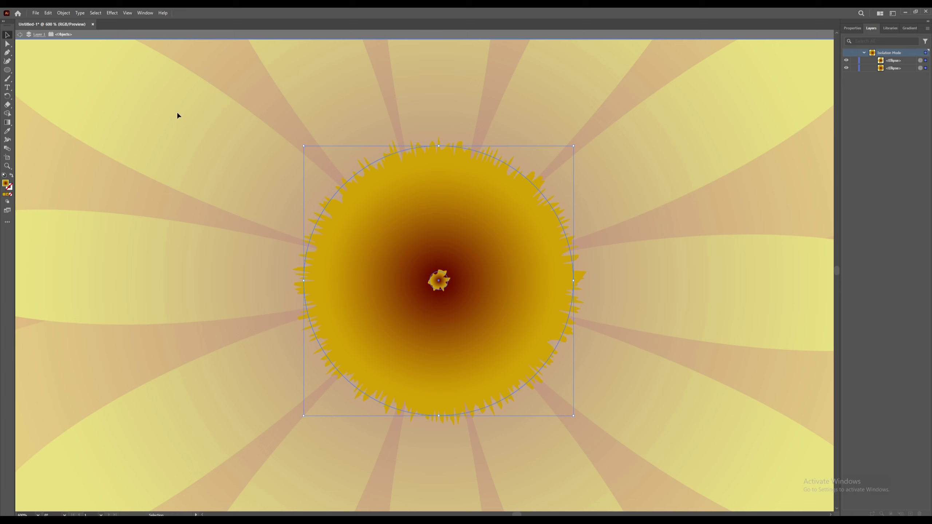
click(63, 13)
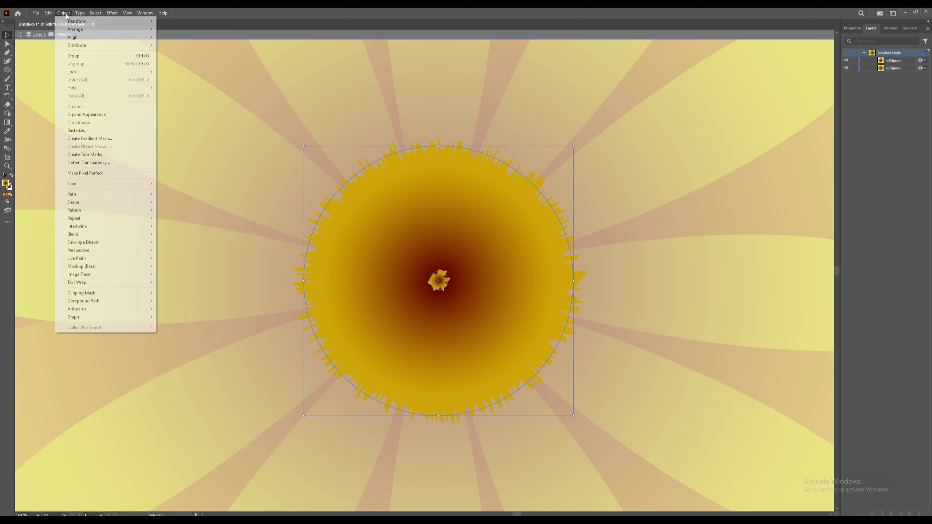
click(172, 235)
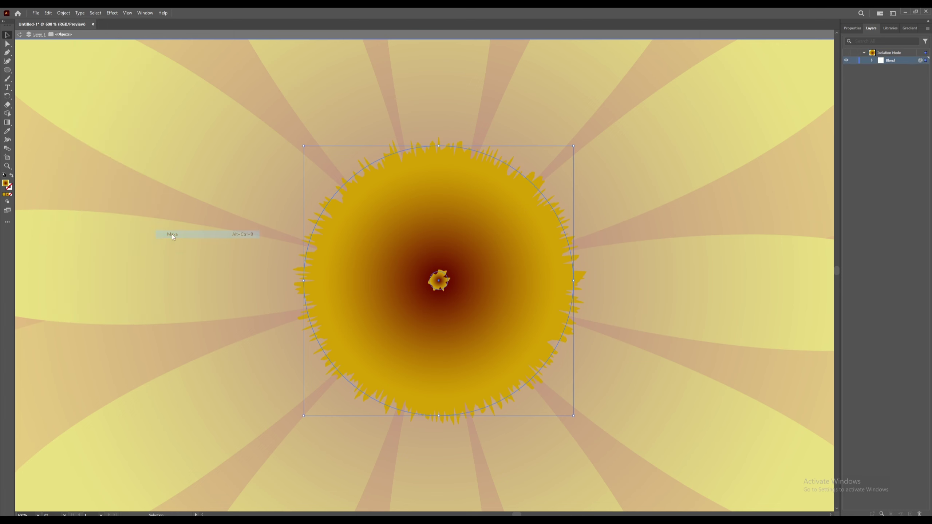
Step: Set the blend's spacing to Specified Steps and raise the count to over 100 steps
click(63, 13)
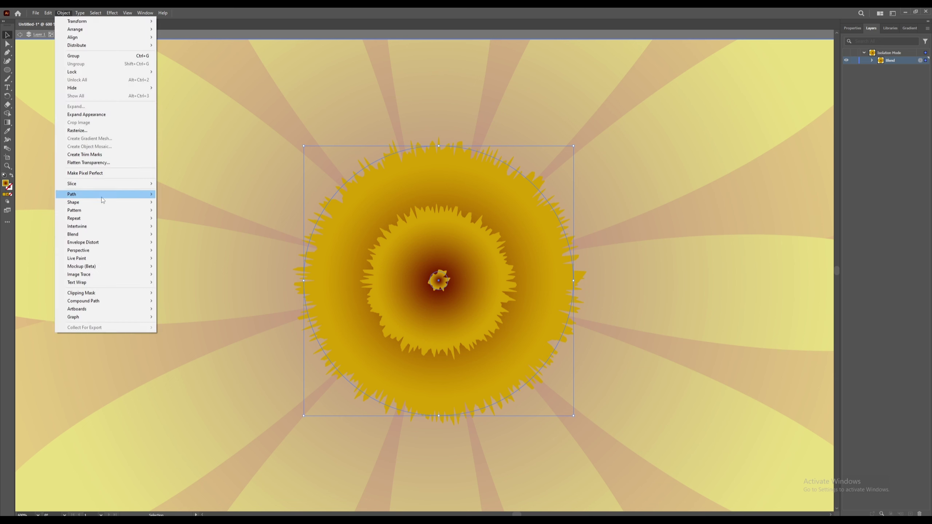
mouse_move(132, 234)
click(191, 253)
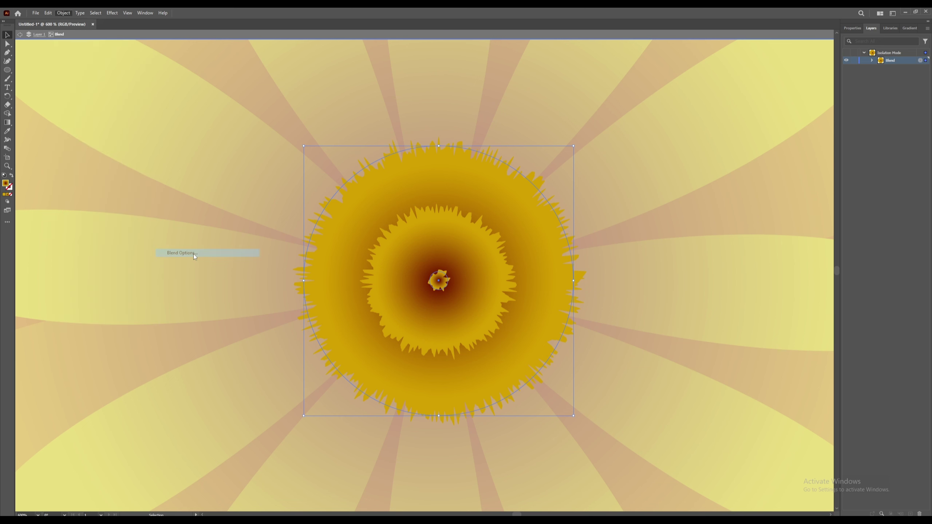
click(640, 246)
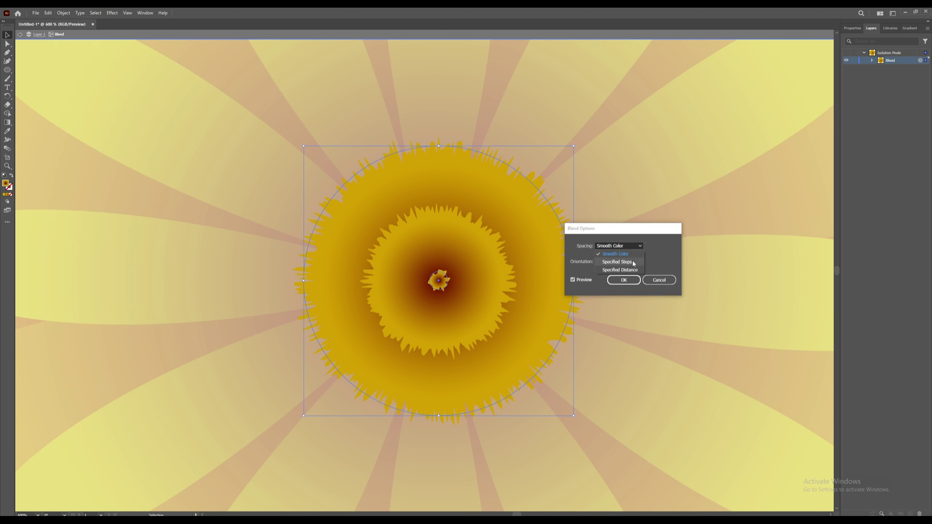
click(635, 263)
key(shift+Up)
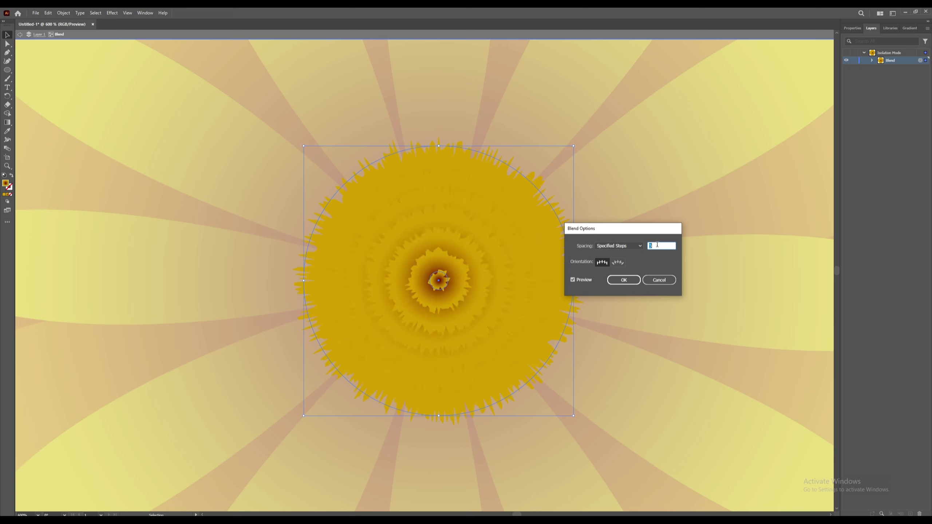
key(Up)
key(Up)
key(Up)
key(Up)
key(Up)
key(Up)
key(Up)
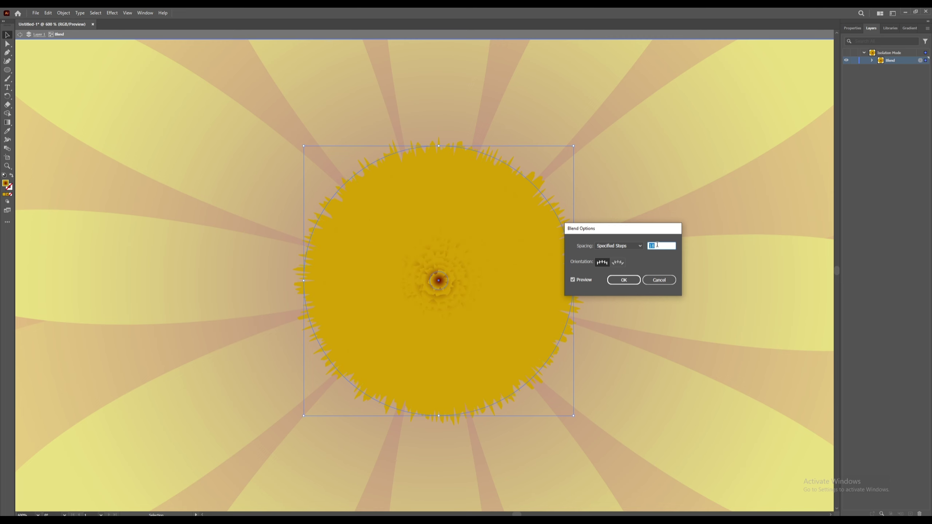
key(Up)
key(Up)
key(Up)
key(Up)
key(Up)
key(Up)
key(Up)
key(Up)
key(Up)
key(Up)
key(Up)
key(Up)
key(Up)
key(Up)
key(Up)
key(Up)
key(Up)
key(Up)
key(Up)
key(Up)
key(Up)
key(Up)
key(Up)
key(Up)
key(Up)
key(Up)
key(Up)
key(Up)
key(Up)
key(Up)
key(Up)
key(Up)
key(Up)
key(Up)
key(Up)
key(Up)
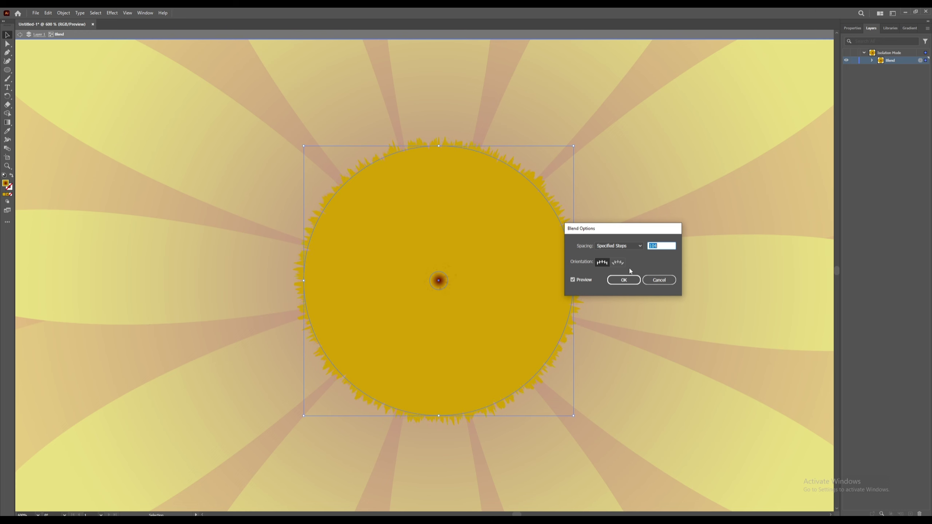
click(624, 280)
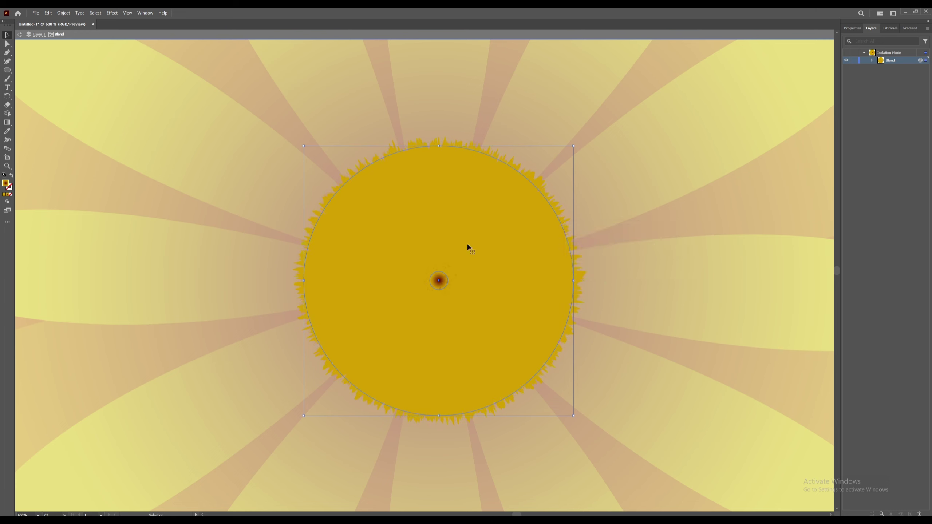
Step: Add a Roughen effect to the blended flower centre with detail 100/in and a relative size of 11%
click(112, 13)
mouse_move(148, 72)
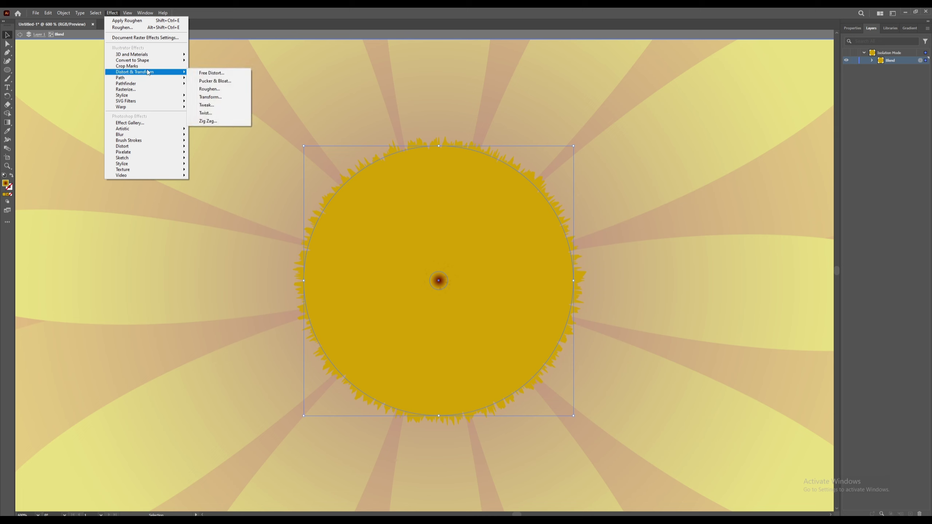
click(209, 89)
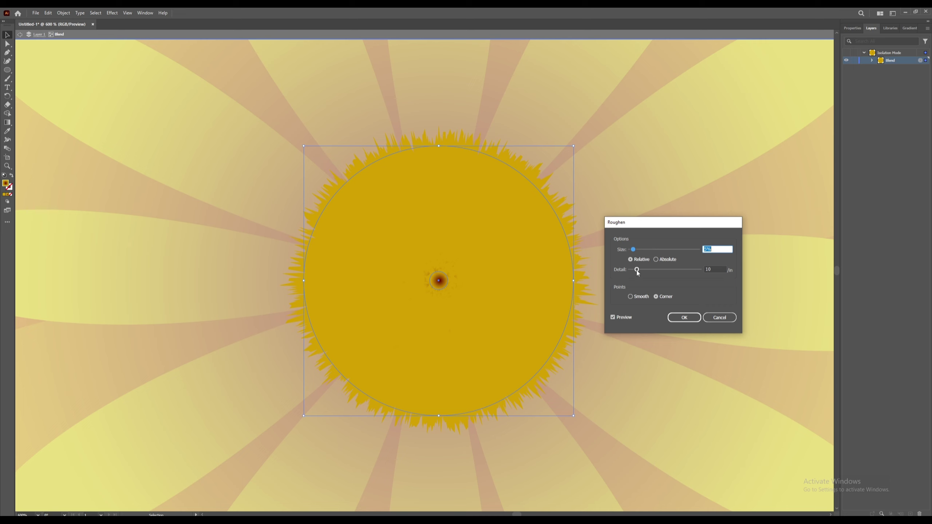
key(Tab)
text(100)
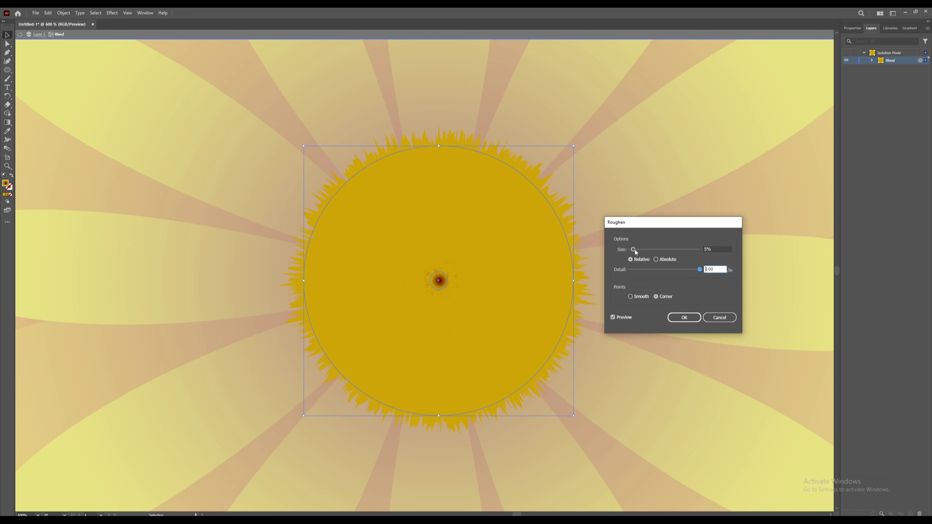
drag(636, 252, 640, 253)
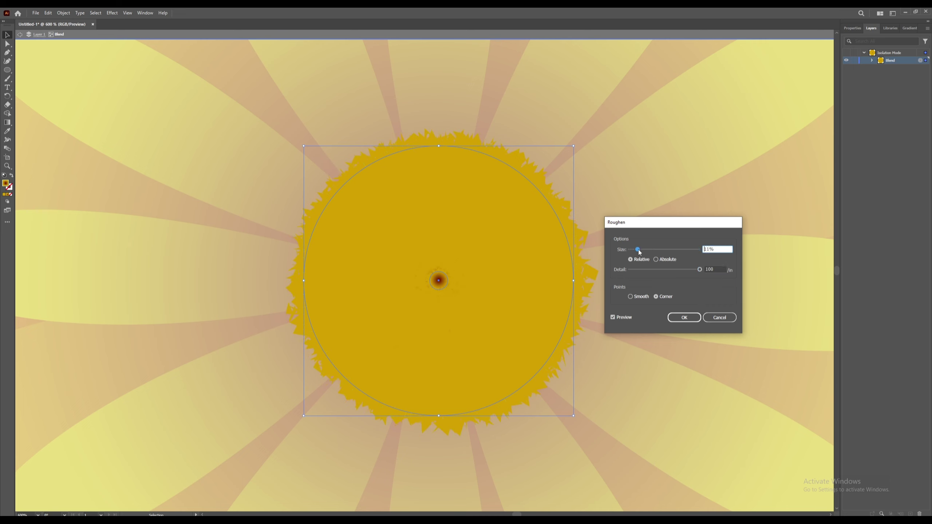
Step: Switch the blend's Roughen effect to absolute size with smooth points, lower the size to 0 pt, and apply it
click(656, 262)
click(656, 261)
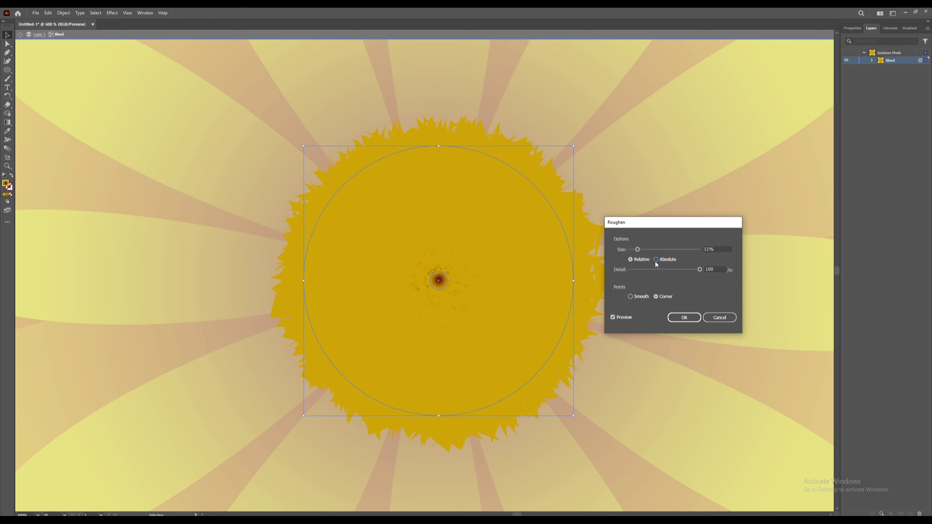
click(631, 298)
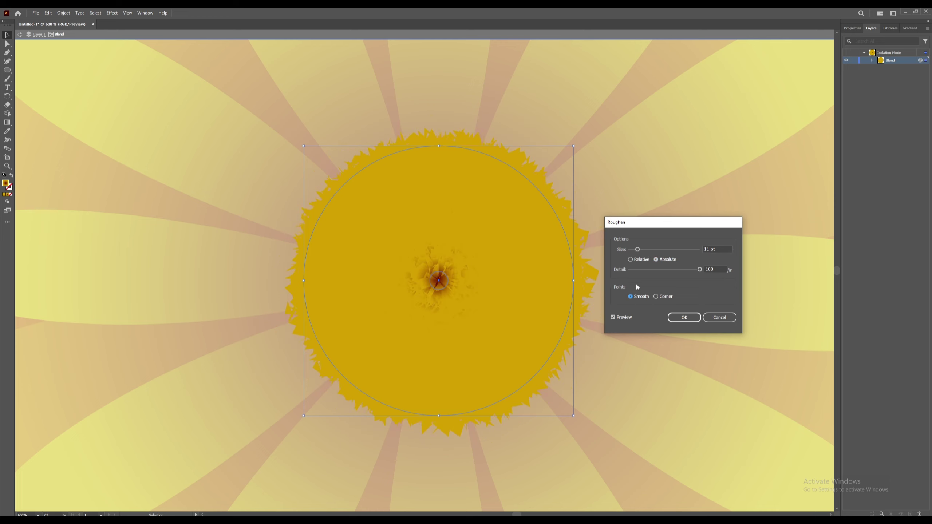
drag(637, 250, 633, 253)
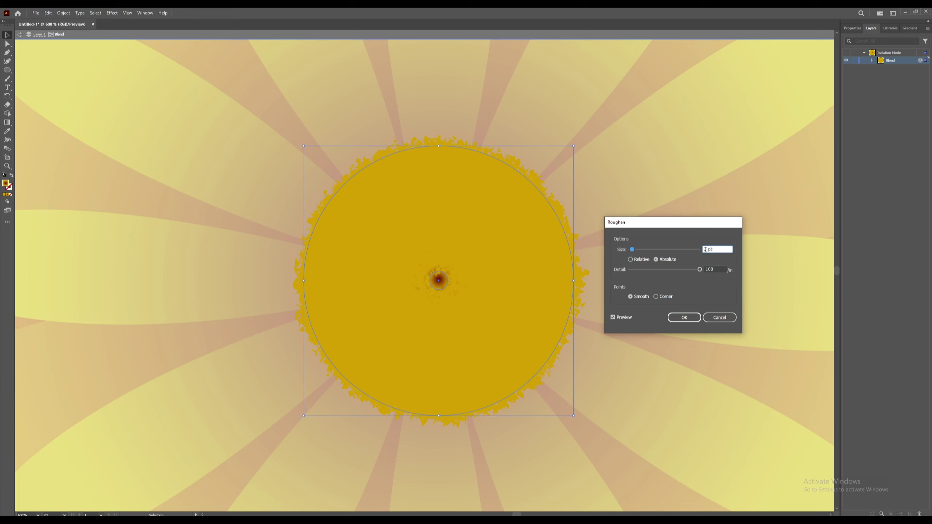
key(Down)
key(Down)
key(Down)
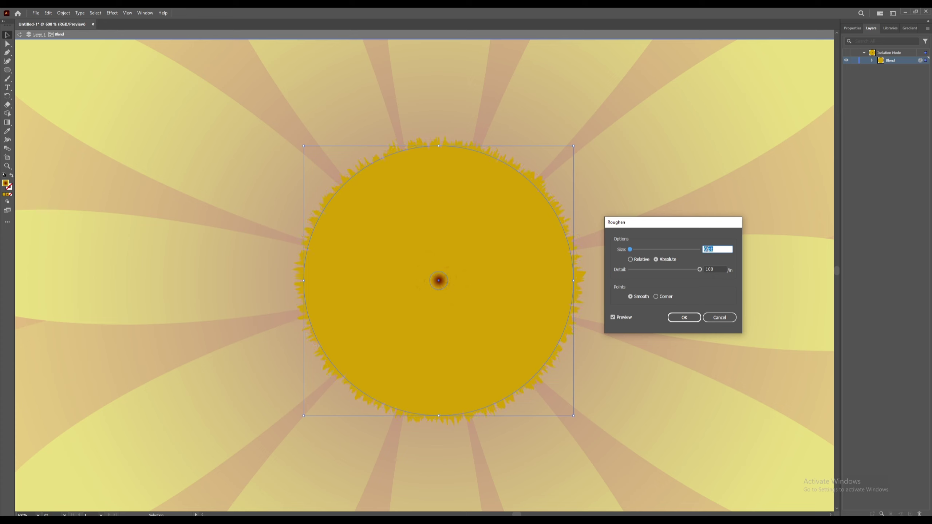
click(685, 318)
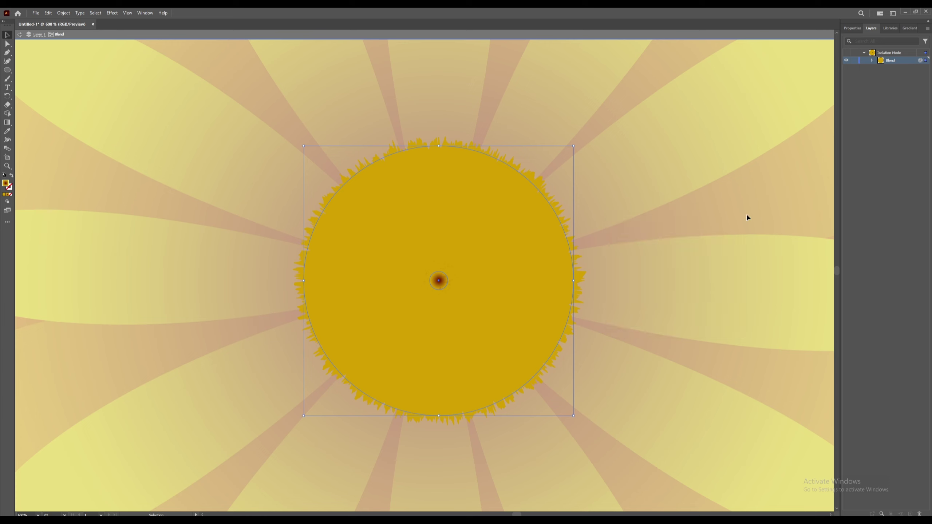
Step: Recolour the outer stop of the blended centre's gradient to a brighter yellow by setting its green value to 198
click(911, 31)
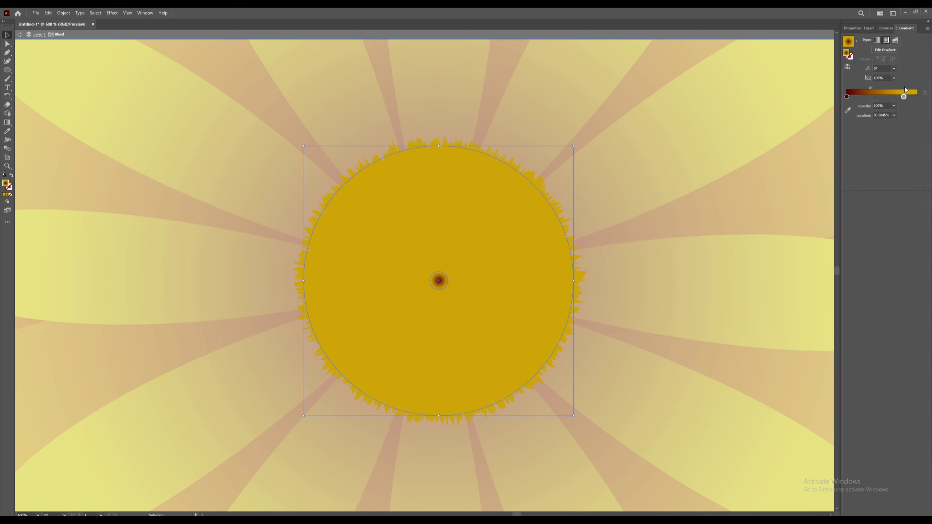
double_click(903, 97)
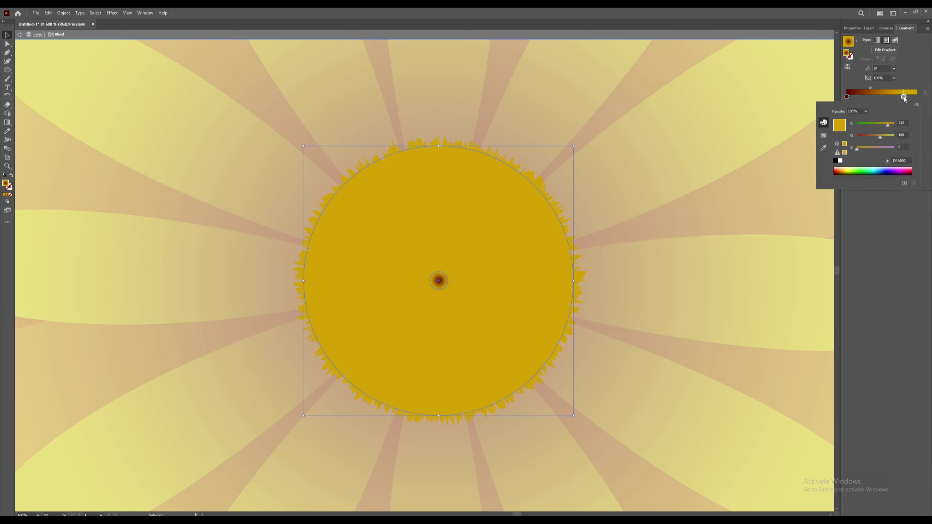
drag(881, 138, 885, 137)
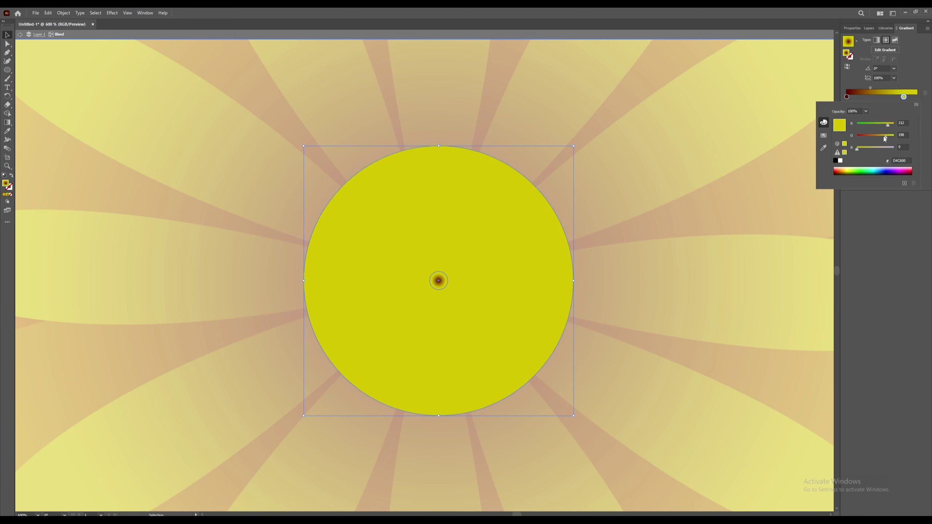
Step: Rework the flower centre's radial gradient to yellow inside and dark red outside with an extra yellow stop near 77%, and exit isolation
click(904, 97)
mouse_move(904, 97)
mouse_down()
mouse_move(866, 98)
mouse_move(917, 98)
mouse_move(847, 98)
mouse_move(908, 88)
mouse_up()
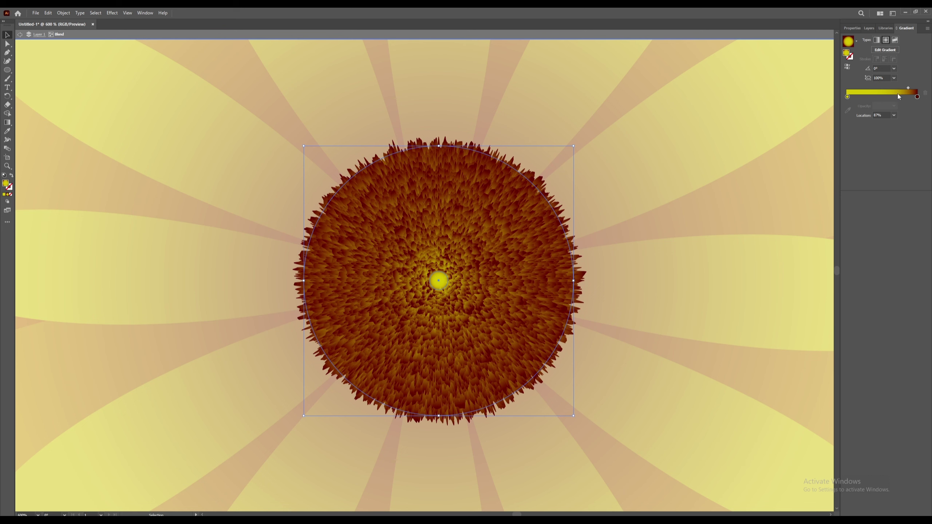
click(893, 96)
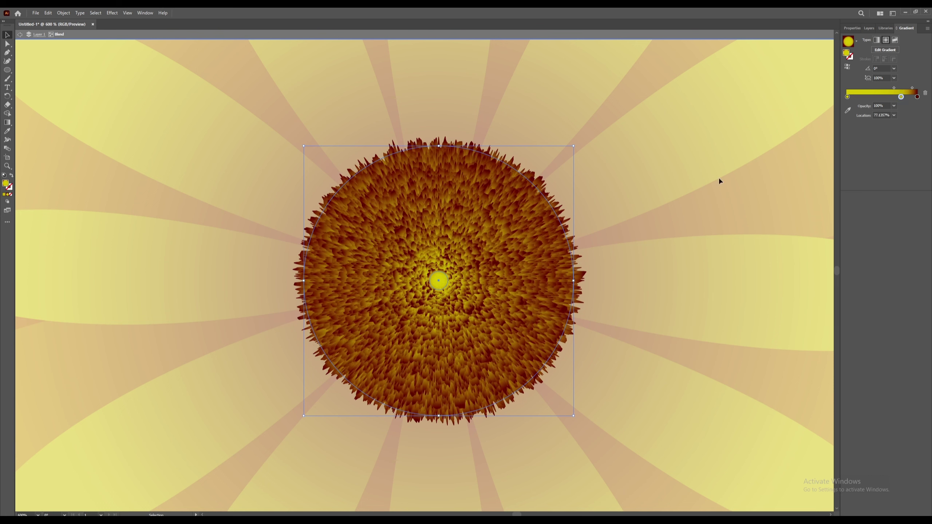
right_click(439, 281)
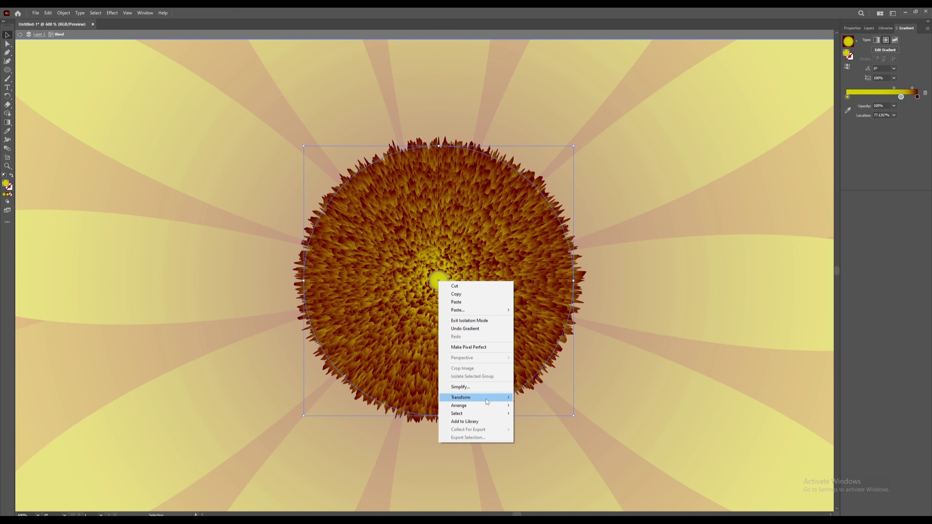
click(483, 322)
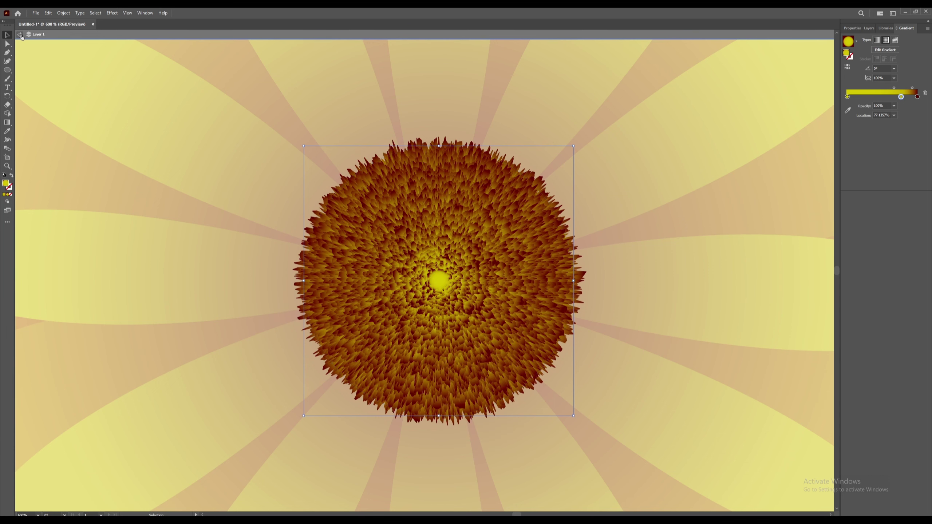
click(21, 35)
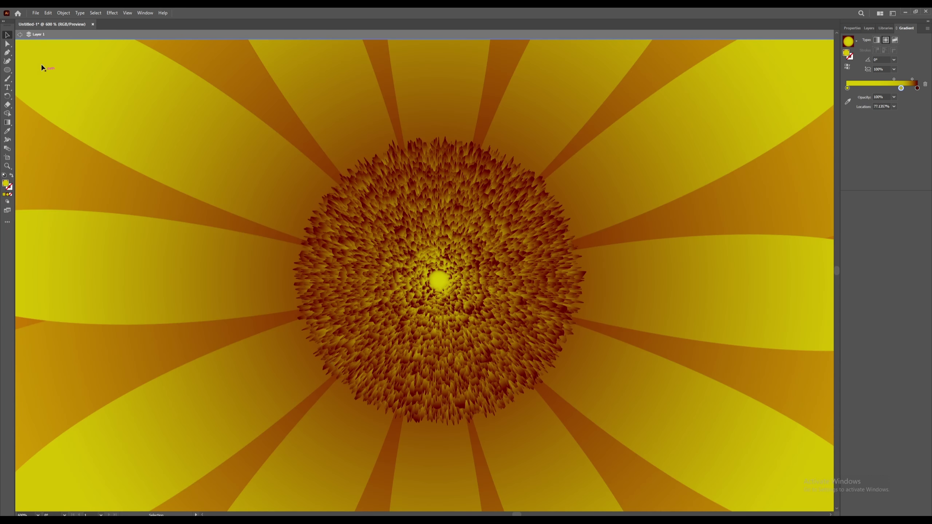
click(21, 35)
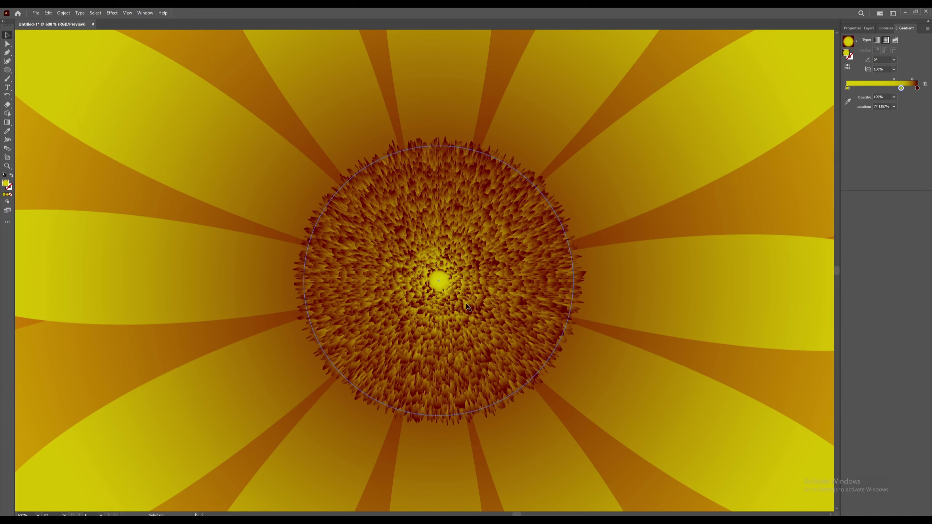
Step: Isolate the blended flower centre, shrink its small inner circle to about one sixth of its width around its centre, and exit isolation
scroll(462, 305, down, 1)
scroll(440, 297, down, 4)
scroll(415, 290, up, 1)
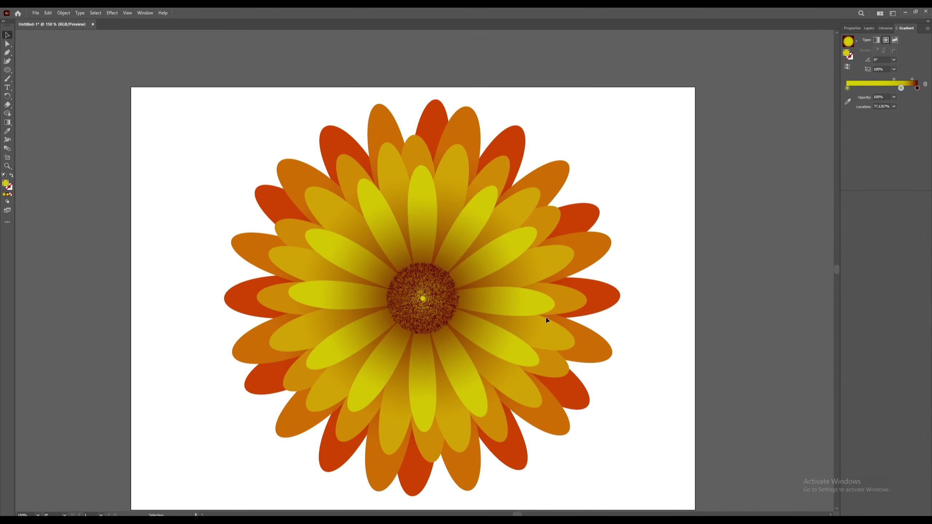
click(426, 303)
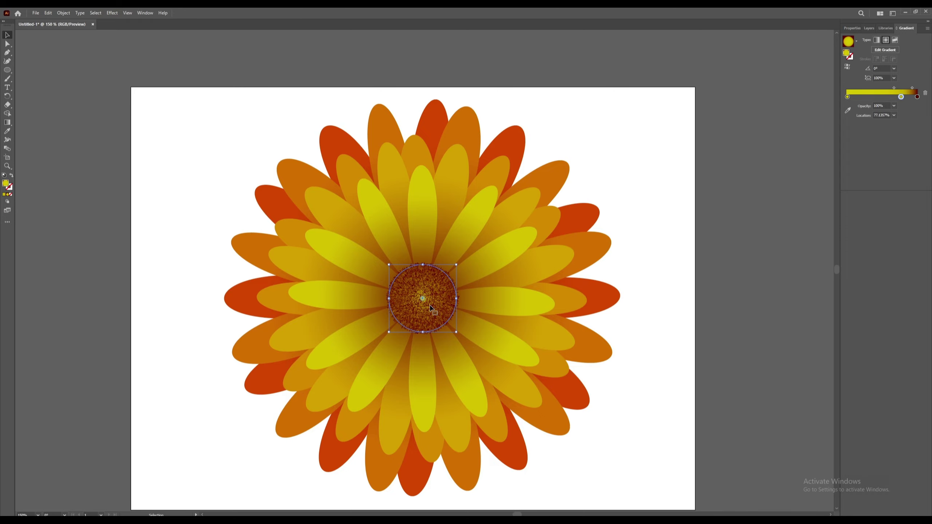
scroll(429, 305, up, 11)
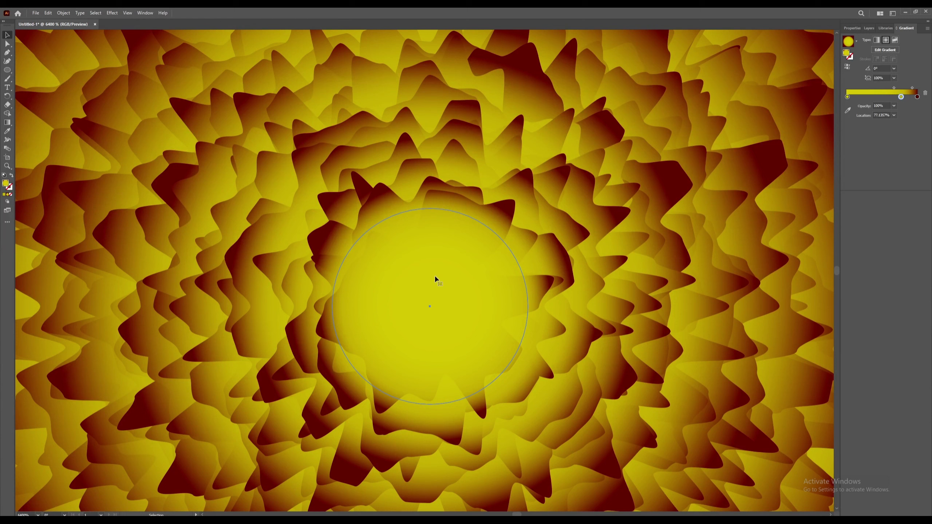
right_click(436, 277)
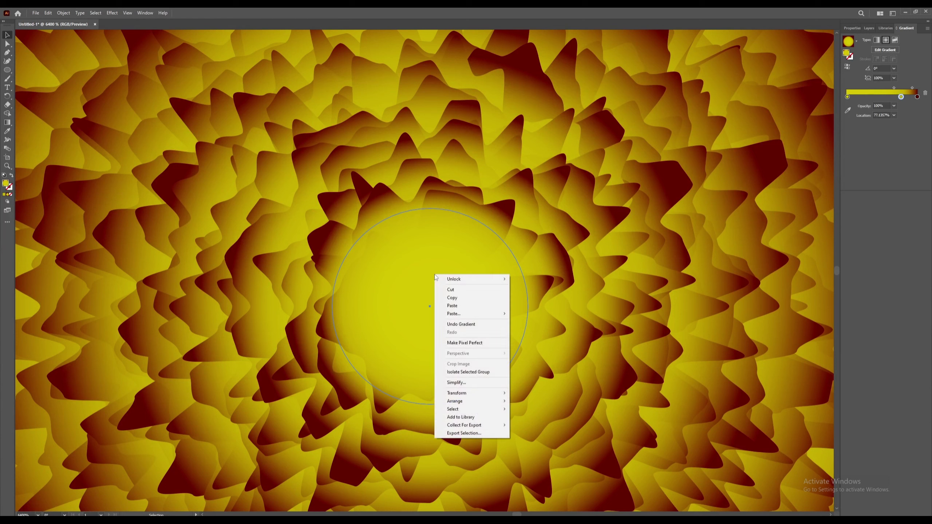
click(475, 372)
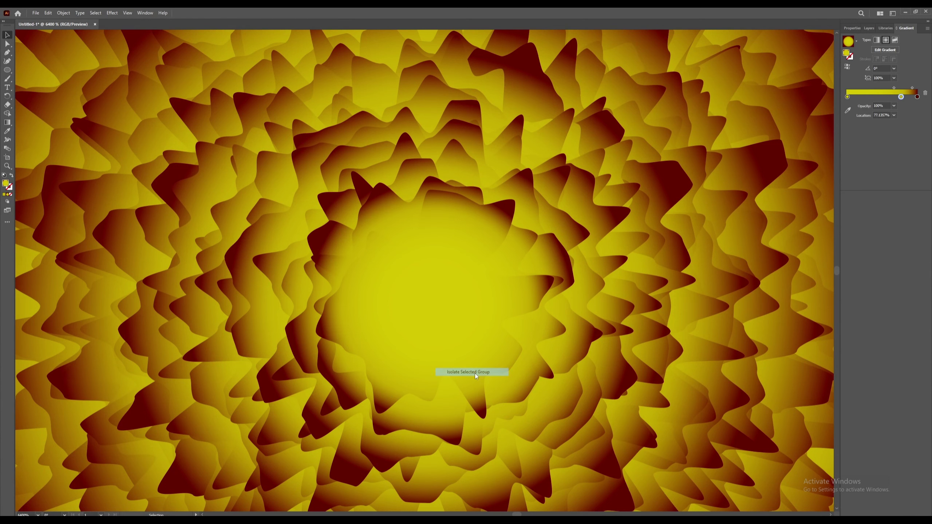
click(443, 323)
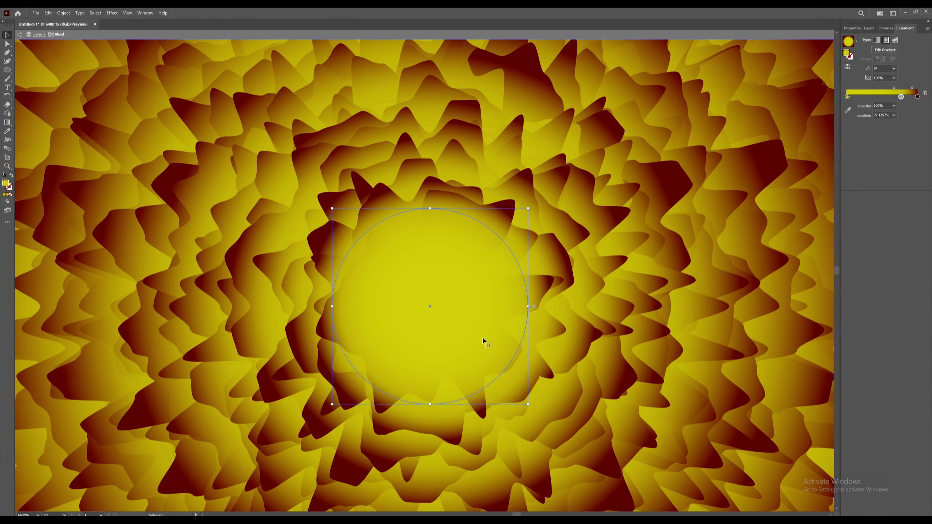
drag(528, 404, 447, 322)
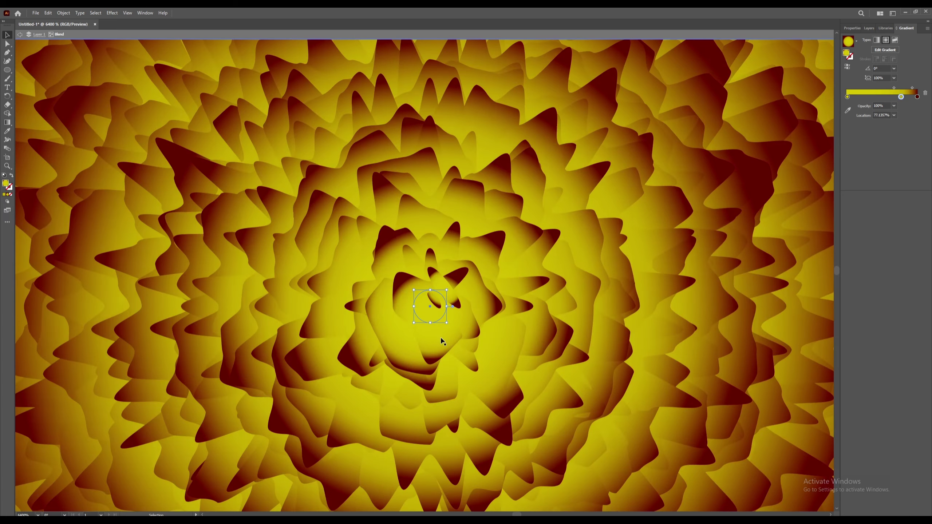
scroll(443, 341, down, 2)
scroll(443, 341, down, 2)
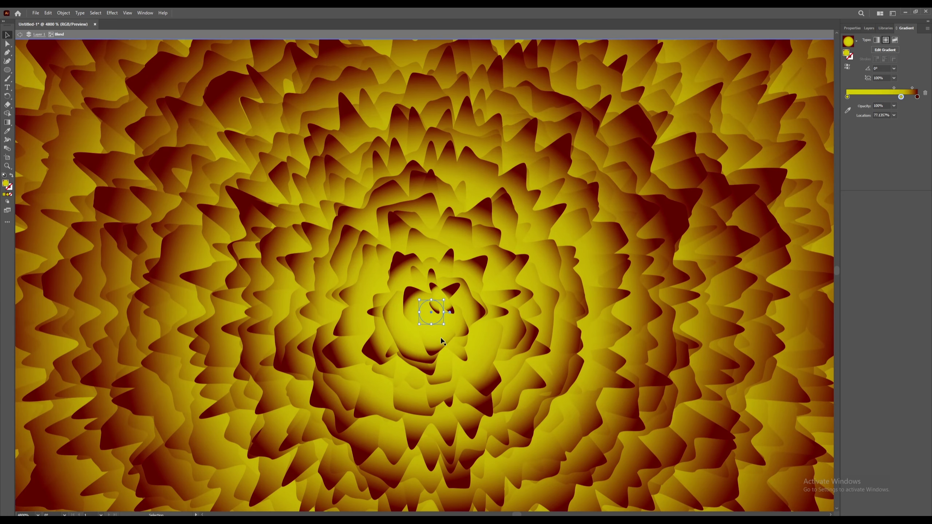
click(20, 35)
click(20, 35)
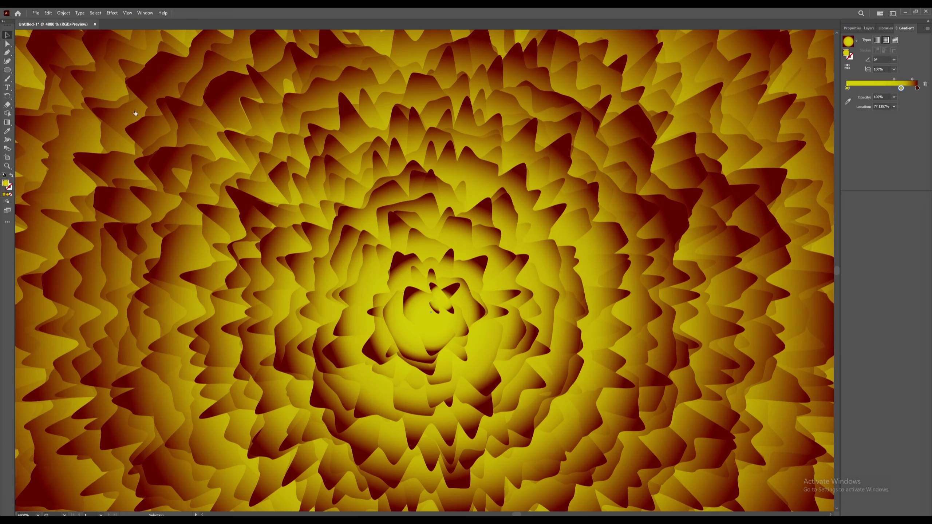
Step: Unlock the bottommost polygon in the layer stack
scroll(446, 336, down, 5)
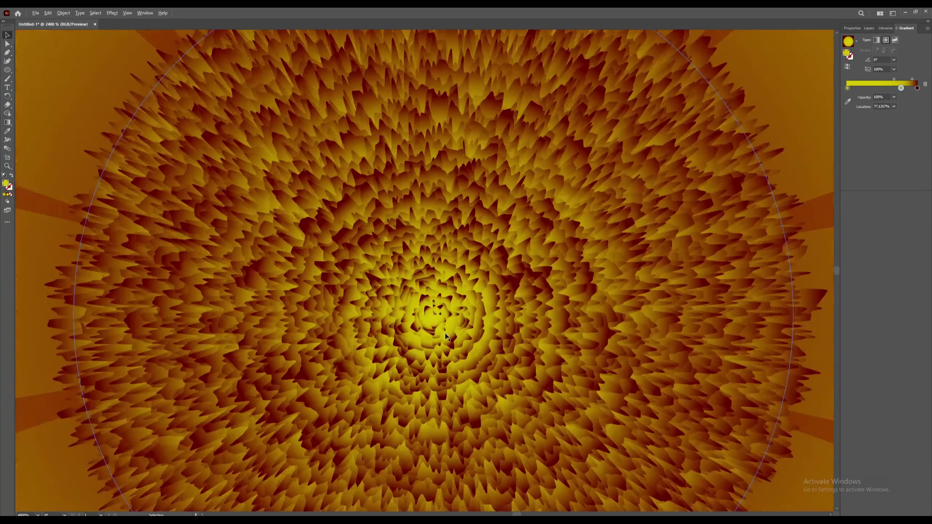
scroll(446, 336, down, 6)
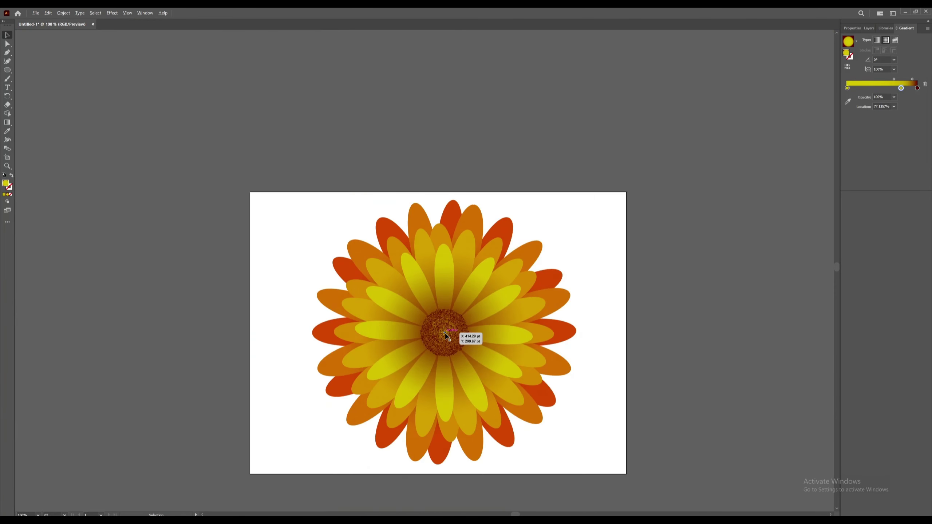
scroll(483, 354, up, 1)
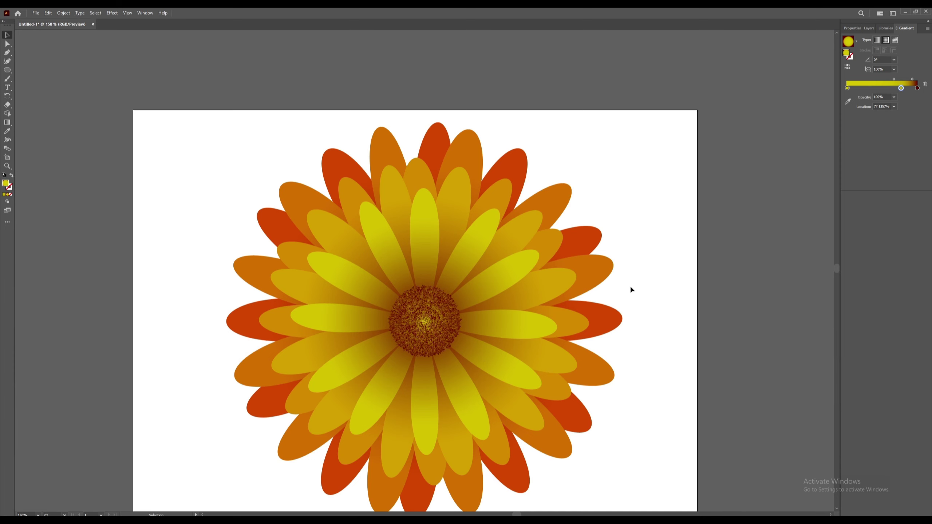
scroll(631, 291, up, 1)
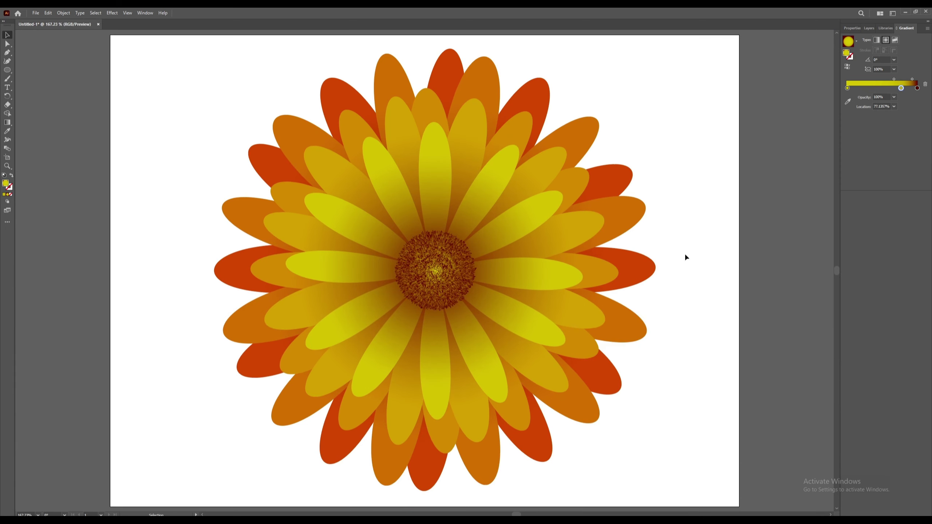
click(868, 29)
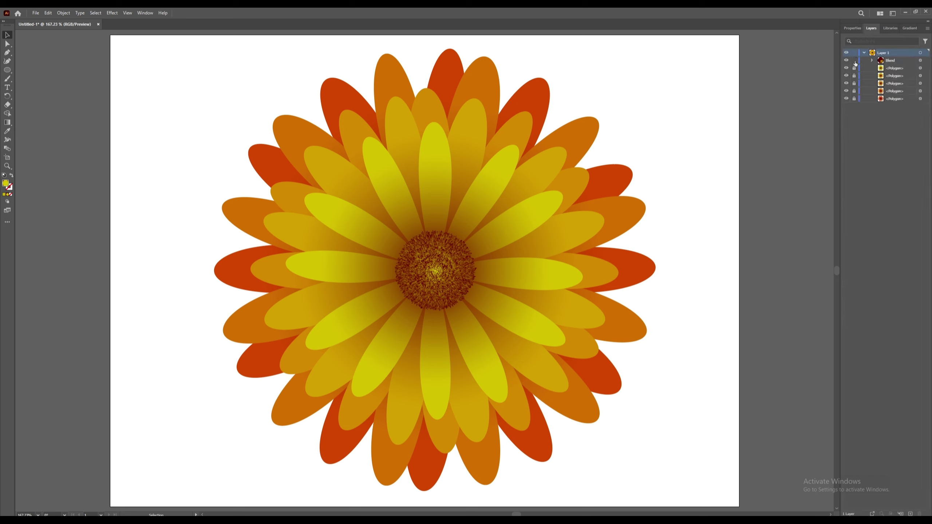
click(854, 99)
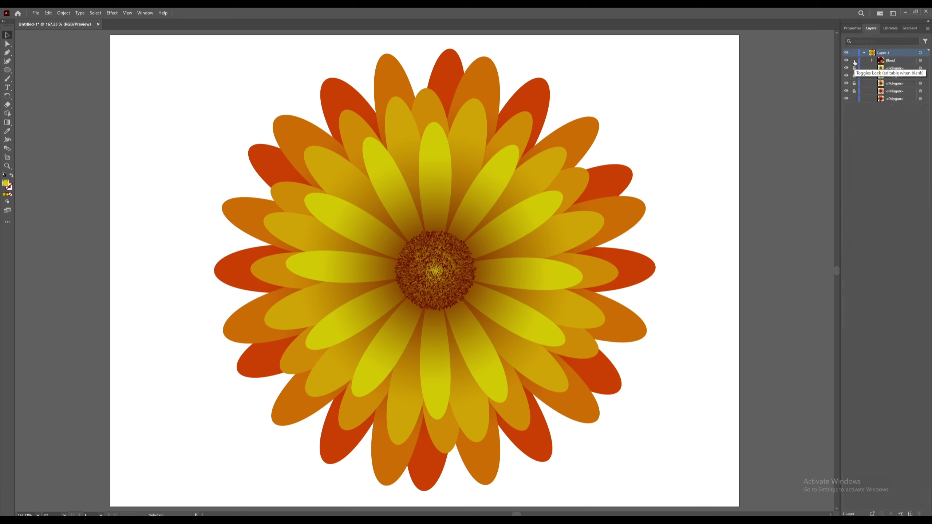
Step: Draw a rectangle covering the whole artboard and move it below all the flower polygons in the layer order
drag(8, 70, 43, 70)
mouse_move(110, 35)
mouse_down()
mouse_move(407, 219)
mouse_move(713, 475)
mouse_move(739, 507)
mouse_up()
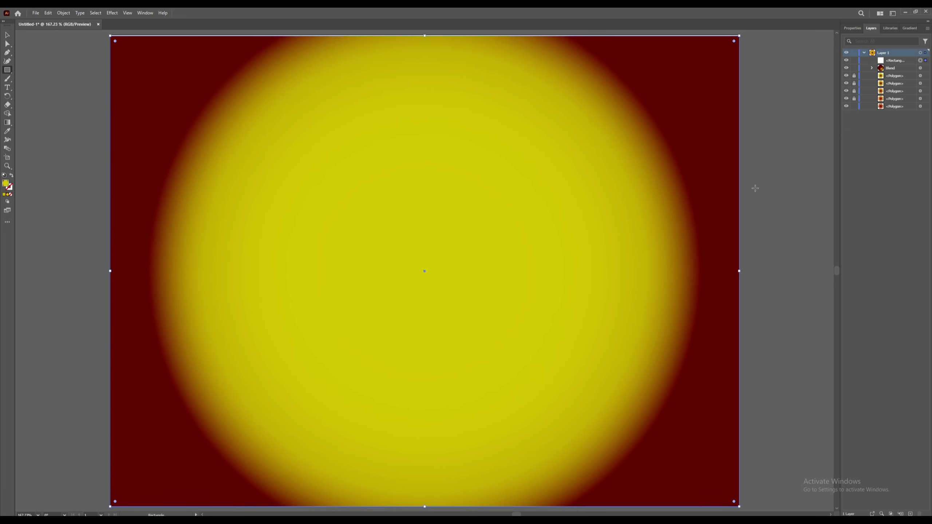
click(895, 61)
drag(895, 62, 895, 113)
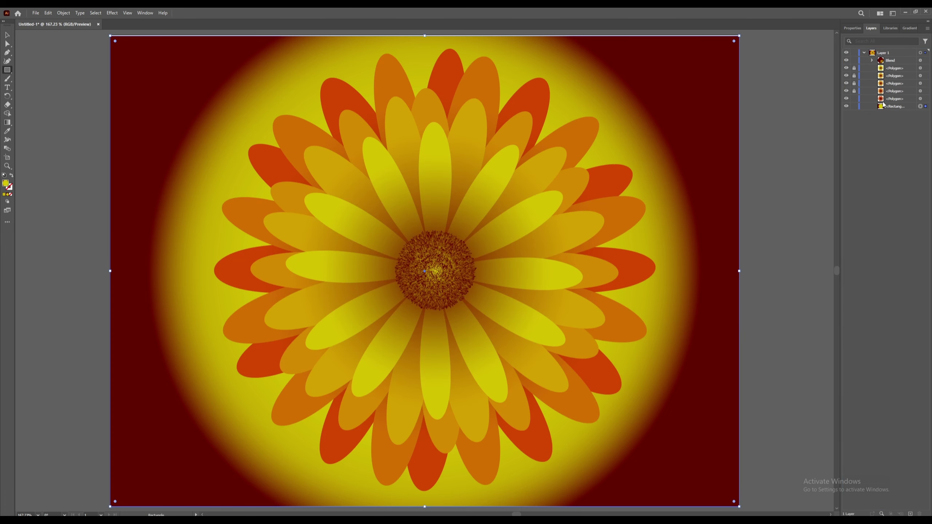
Step: Recolour the background rectangle's radial gradient to magenta in the middle and dark blue 2C2A7B (RGB 44, 42, 123) at the outside
click(911, 29)
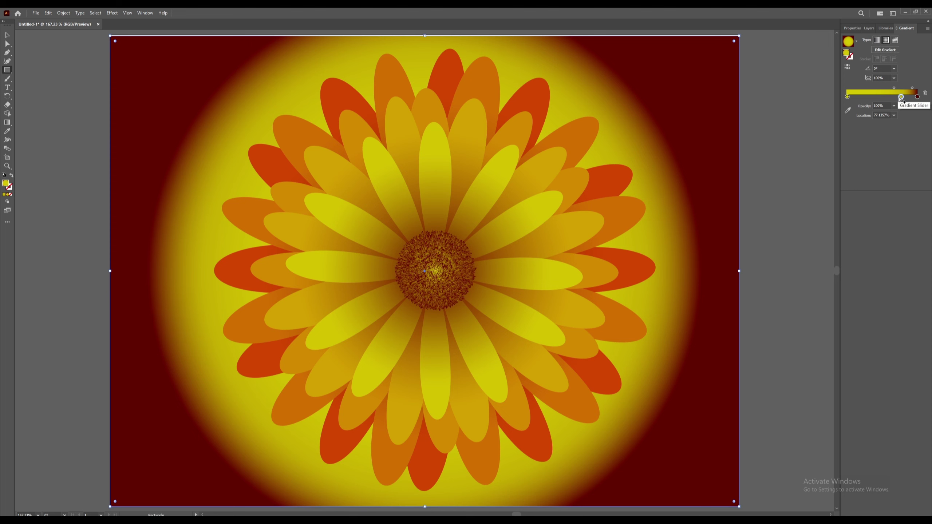
drag(901, 97, 861, 97)
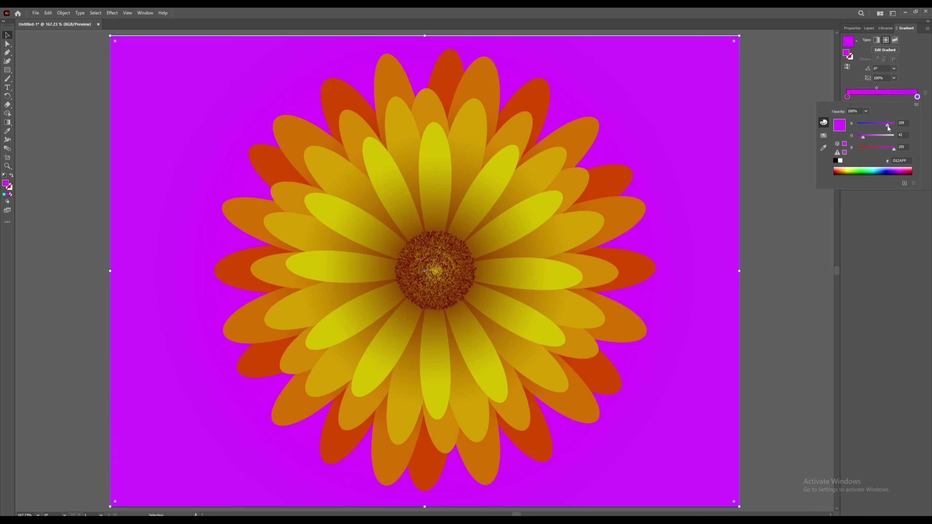
drag(887, 125, 880, 150)
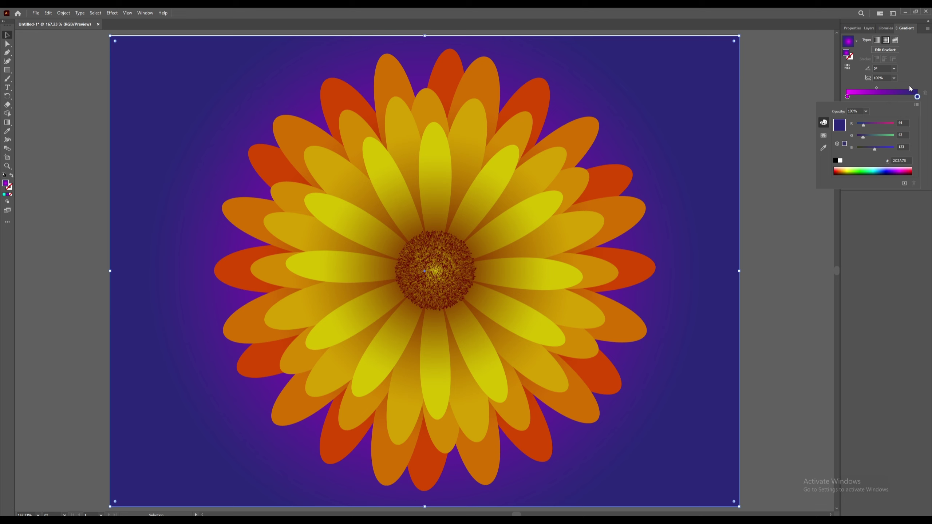
Step: Deselect the background rectangle and view the finished flower artwork in full-screen presentation mode
drag(425, 35, 427, 58)
click(786, 130)
key(shift+f)
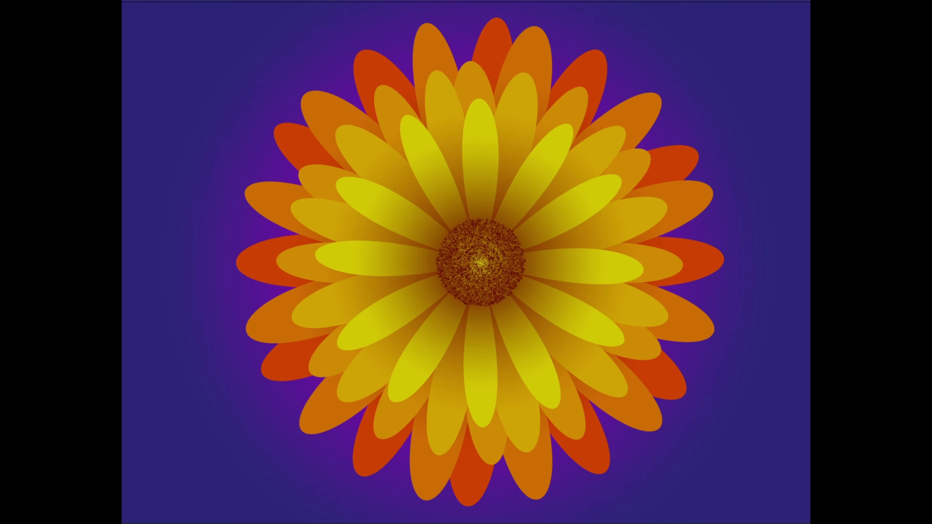